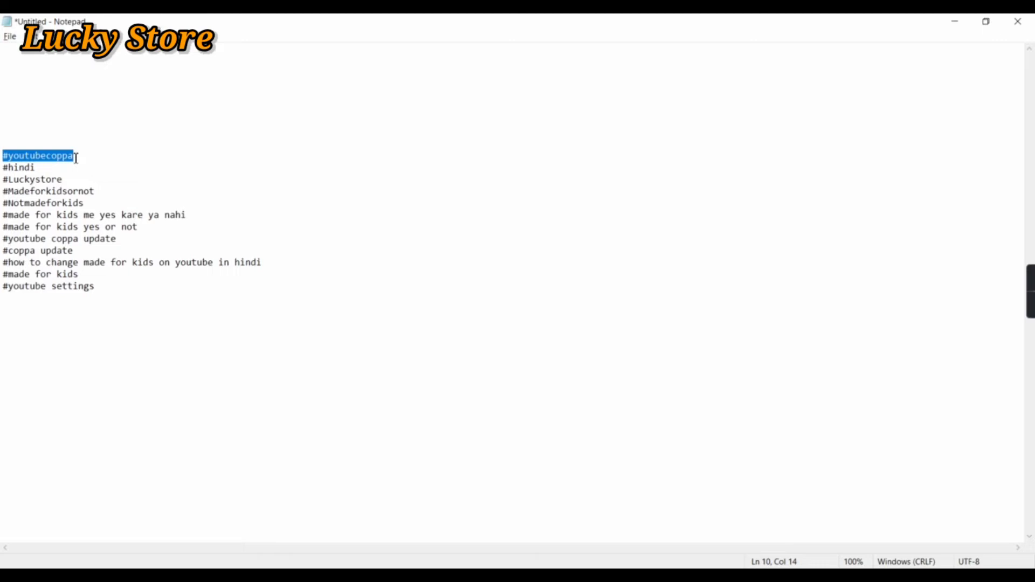
- Switch to the Facebook video upload and add the copied #youtubecoppa as the first video tag
key("alt+Tab")
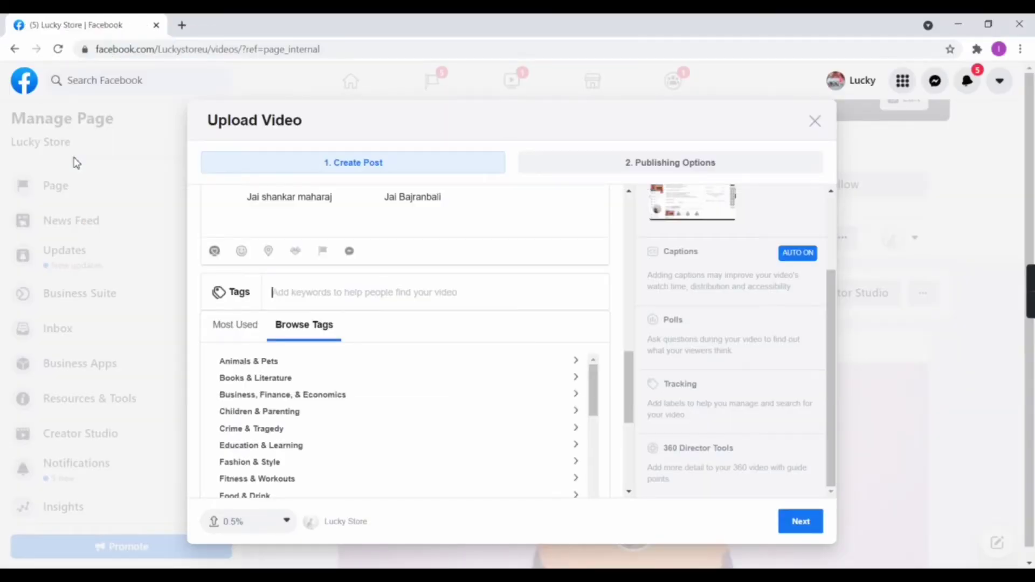
type("#youtubecoppa")
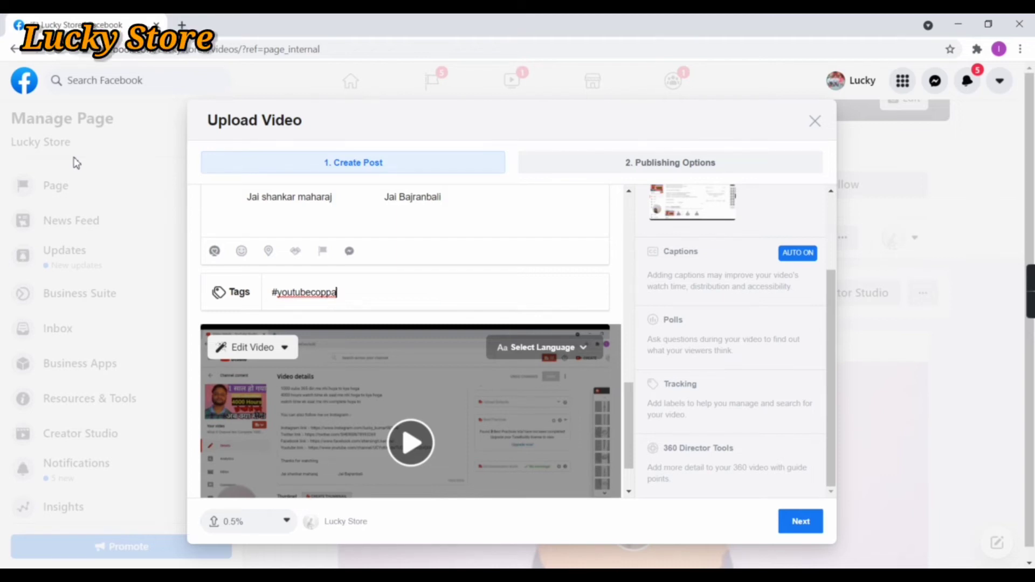
key("Return")
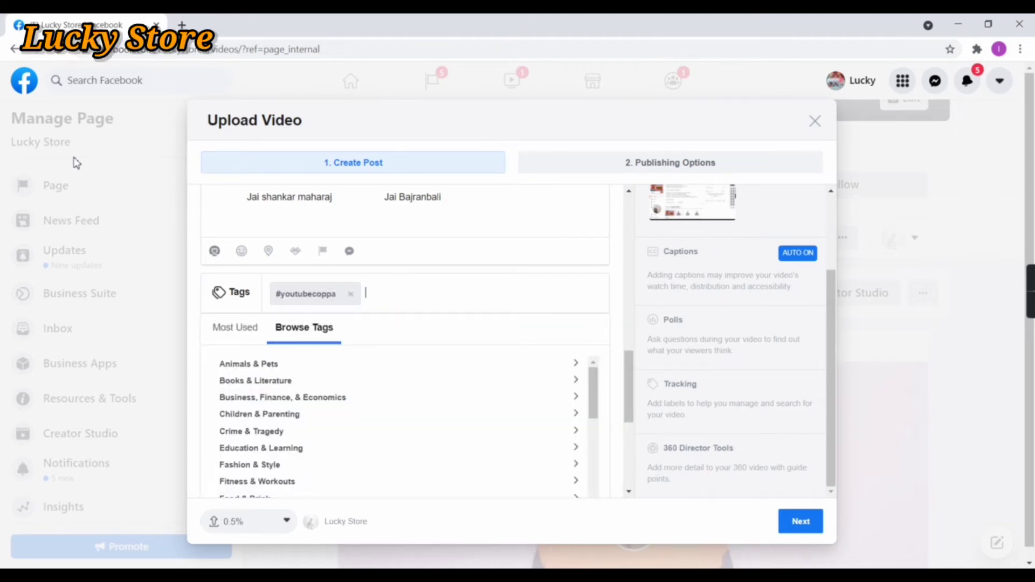
- Cut #hindi from the Notepad list and add it to the Facebook video as a new tag instead of the suggested Hindi poetry
key("alt+Tab")
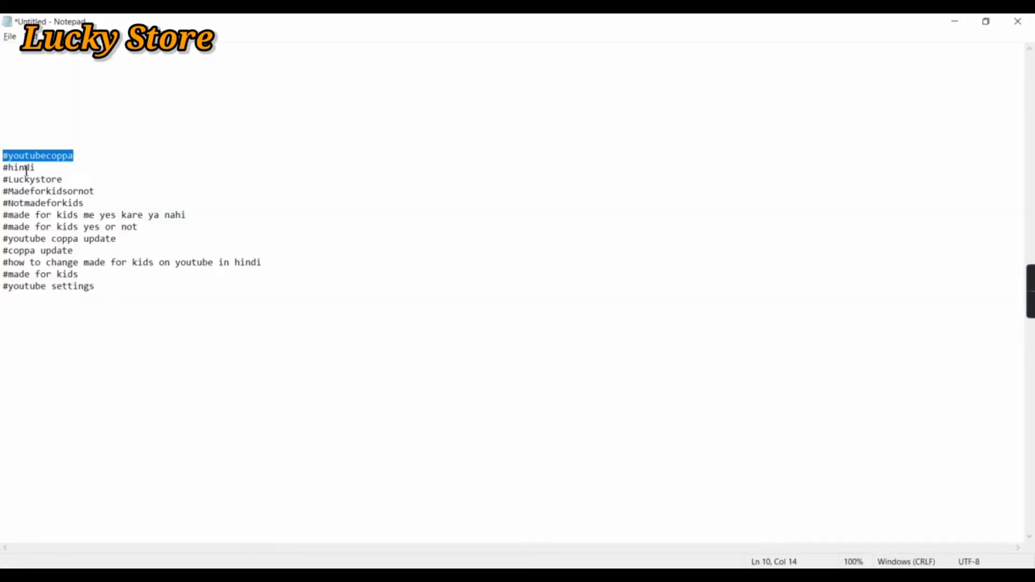
left_click_drag(4, 168, 38, 171)
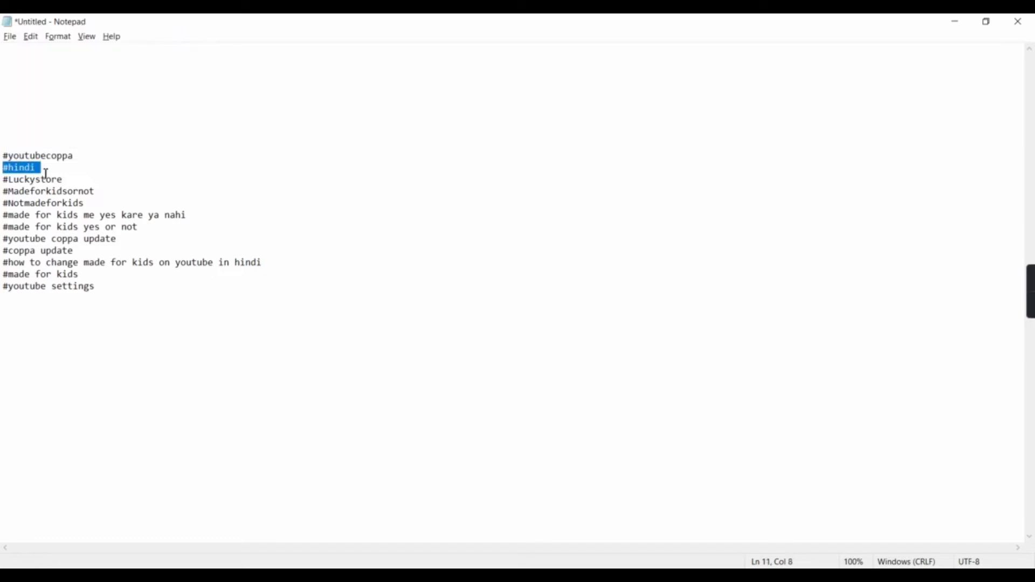
key("ctrl+x")
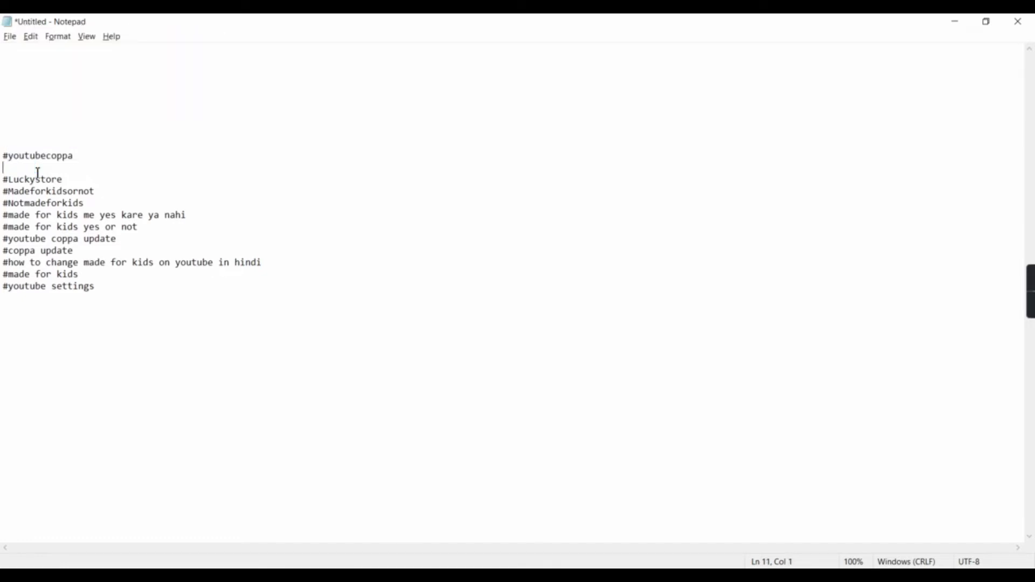
key("alt+Tab")
key("ctrl+v")
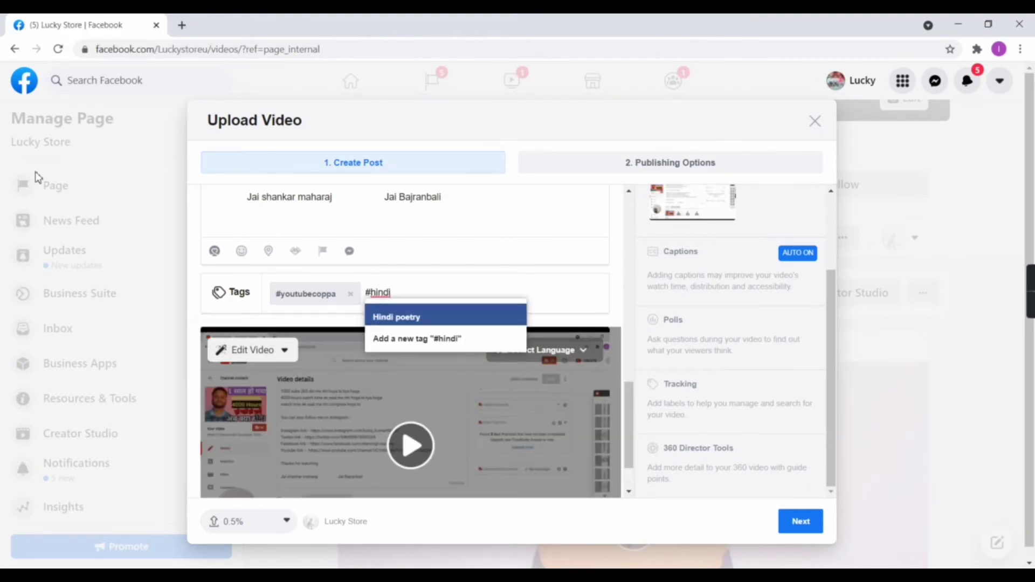
key("Return")
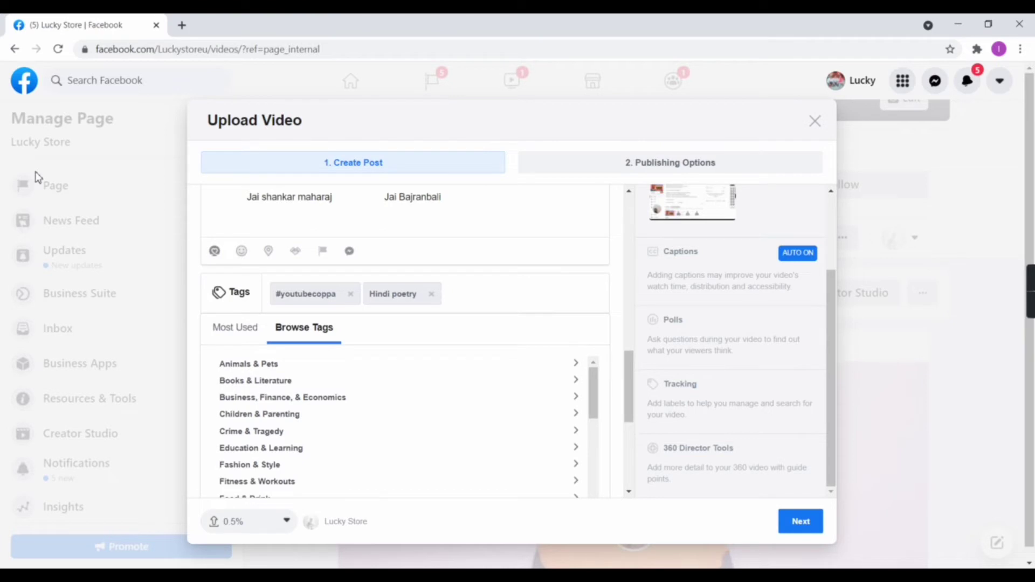
left_click(431, 294)
key("ctrl+v")
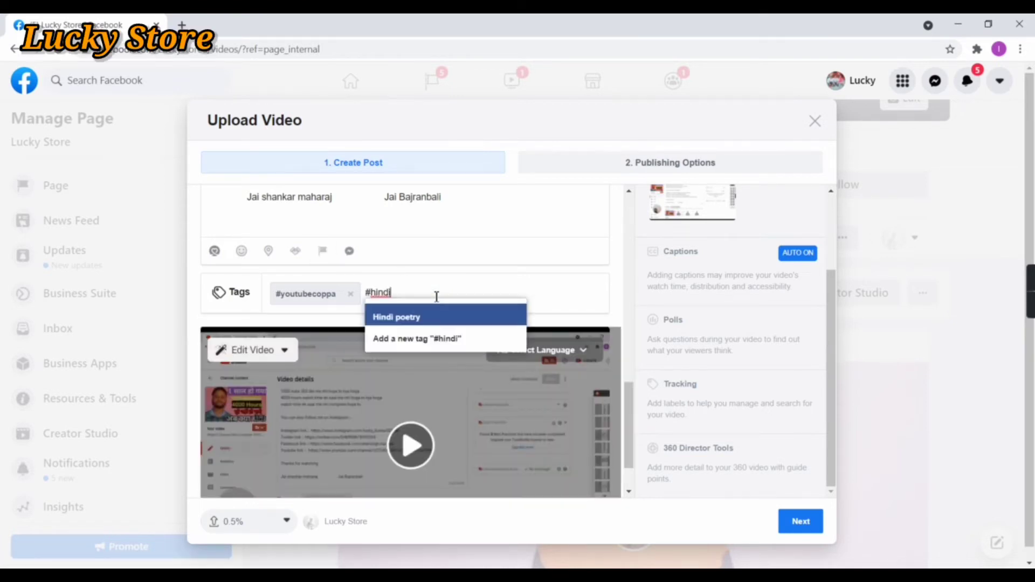
left_click(429, 338)
- Cut #Luckystore from the Notepad list and add it as a new tag on the Facebook video
key("alt+Tab")
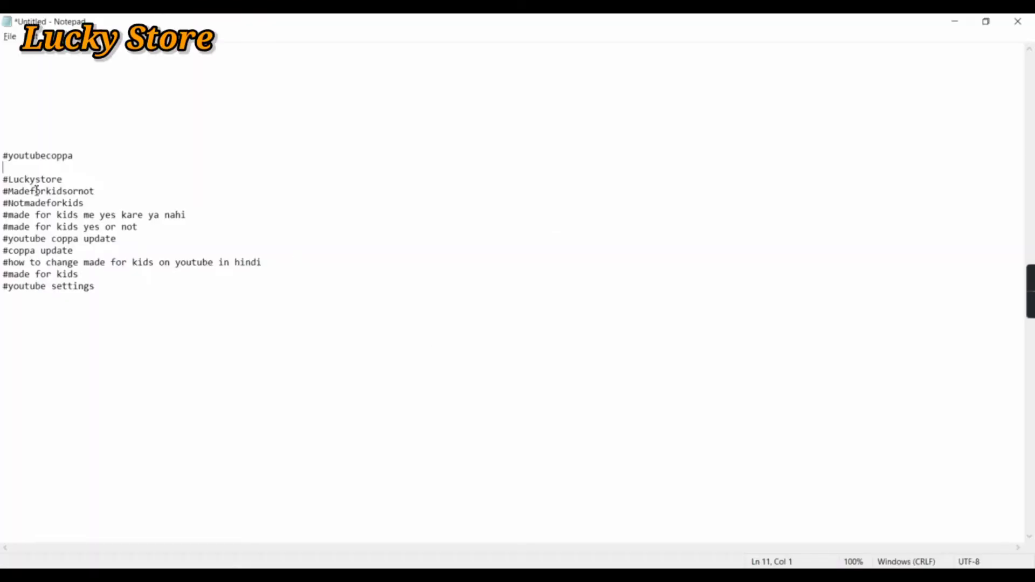
left_click_drag(2, 180, 68, 180)
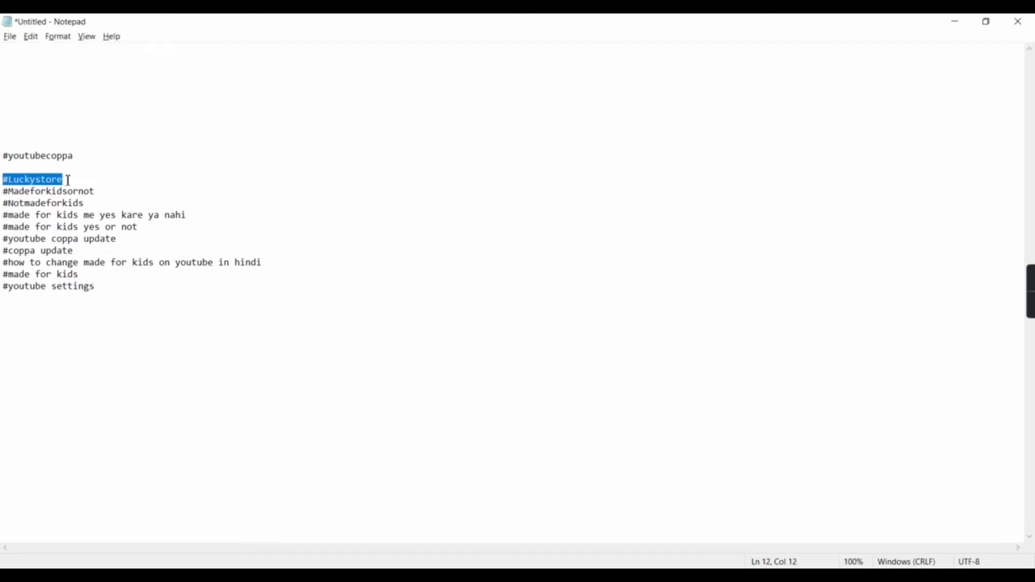
key("ctrl+x")
key("alt+Tab")
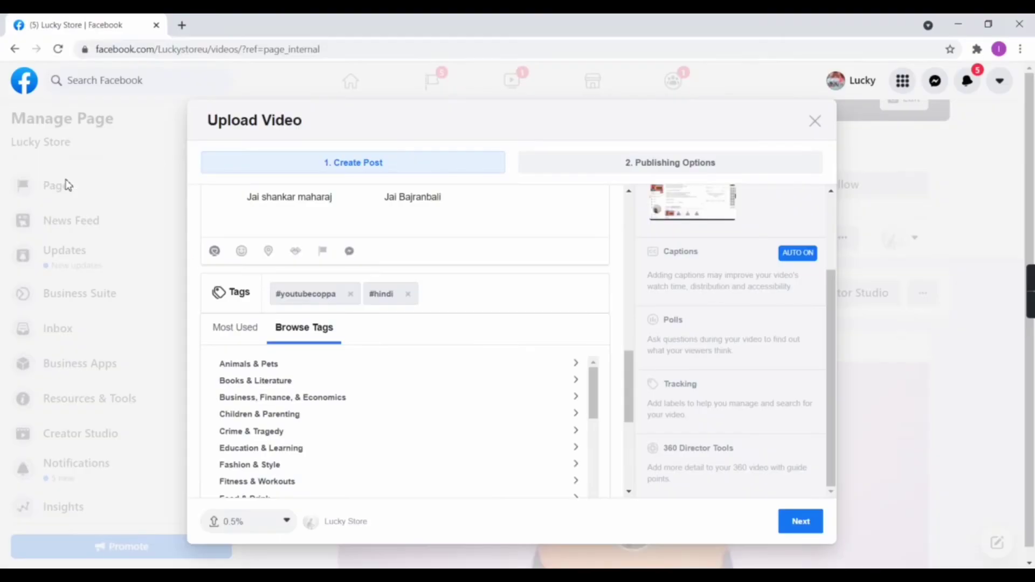
key("ctrl+v")
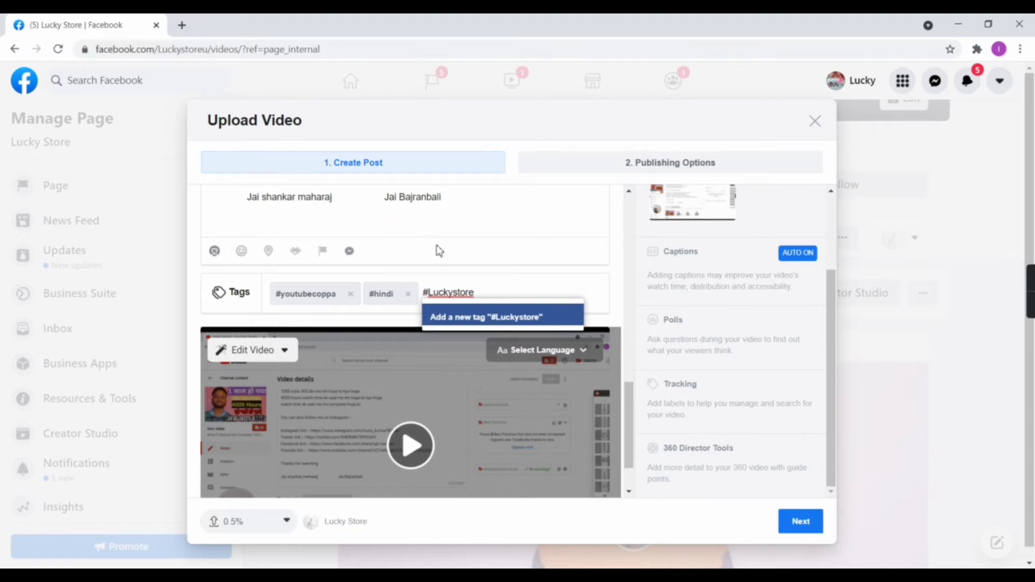
left_click(494, 319)
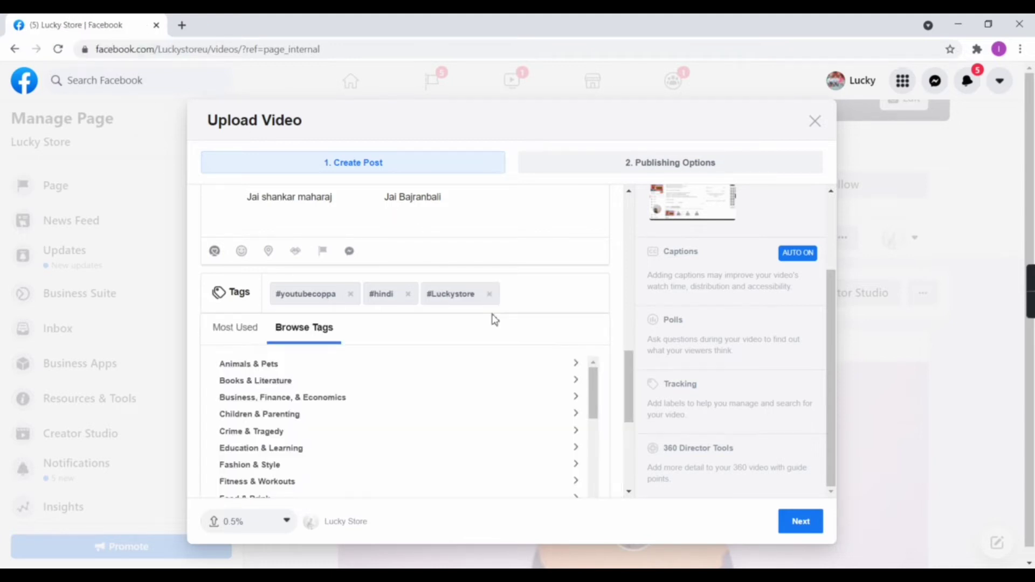
- Cut #Madeforkidsornot from the Notepad list and add it as a new tag on the Facebook video
key("alt+Tab")
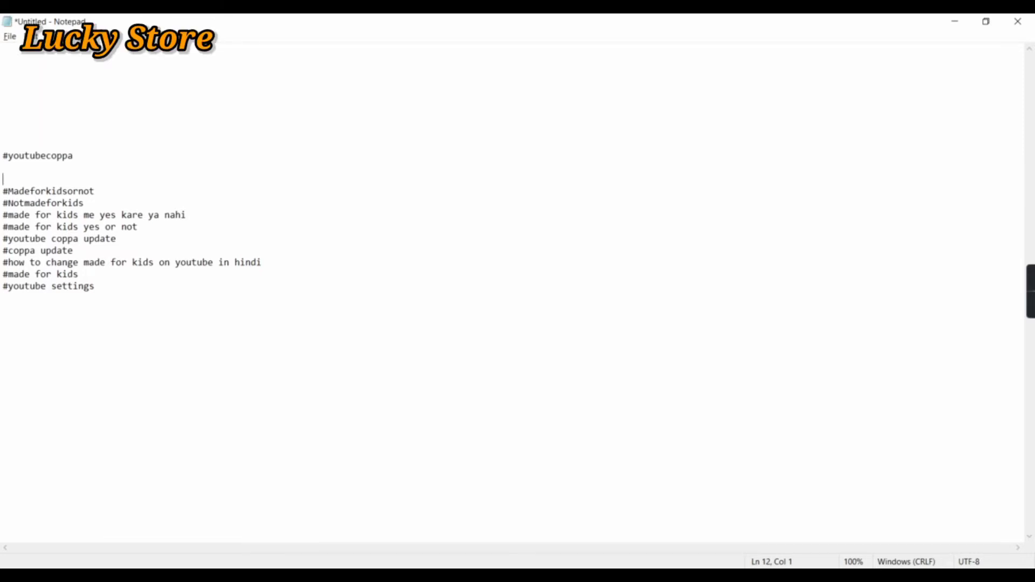
left_click_drag(3, 191, 110, 192)
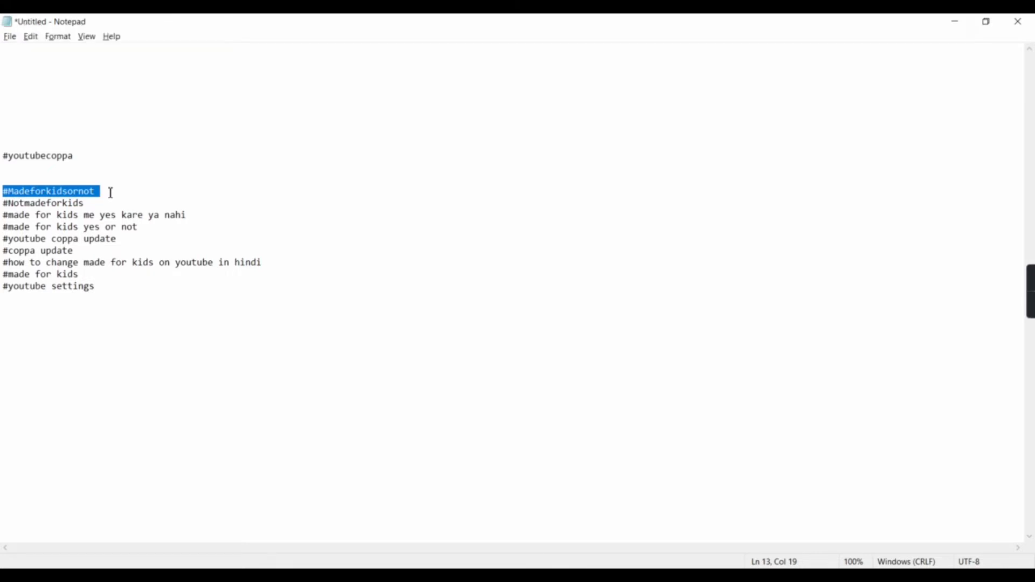
key("ctrl+x")
key("alt+Tab")
key("ctrl+v")
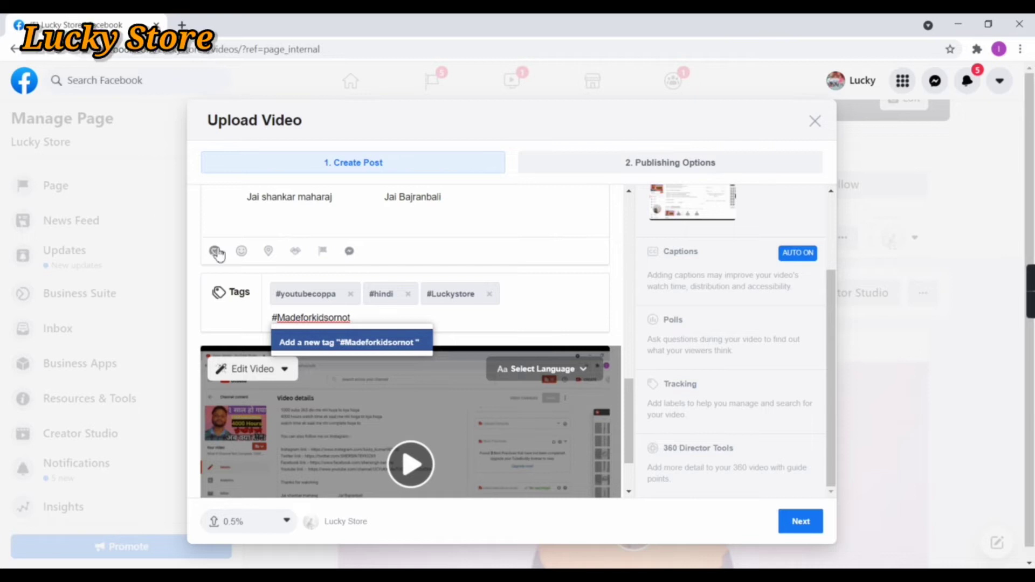
left_click(357, 347)
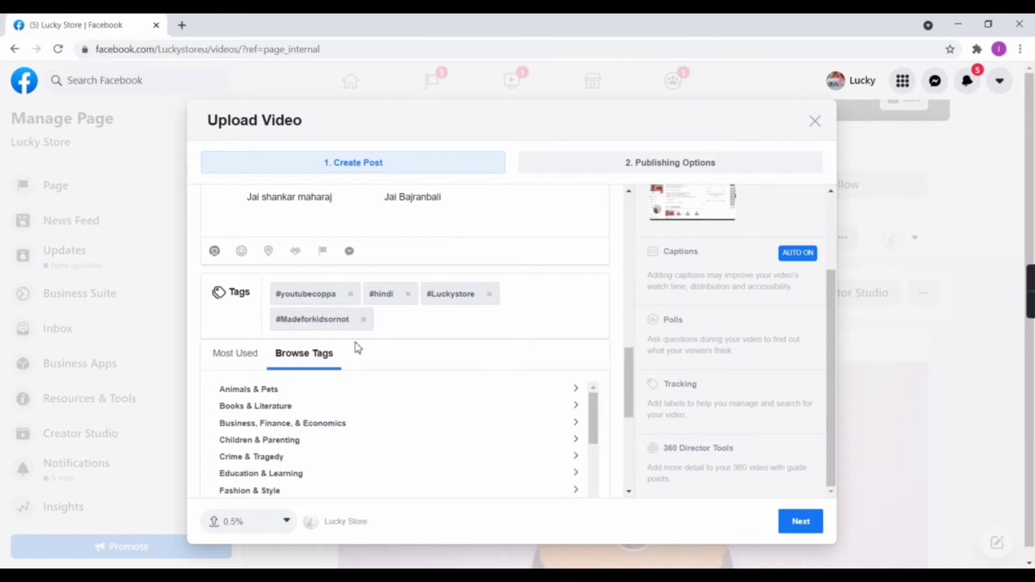
- Cut "#made for kids me yes kare ya nahi" from the Notepad list and add it to the Facebook video's tags
key("alt+Tab")
left_click_drag(3, 215, 181, 215)
key("alt+Tab")
key("ctrl+v")
key("Return")
- Cut "#made for kids yes or not" from the Notepad list and add it to the Facebook video's tags
key("alt+Tab")
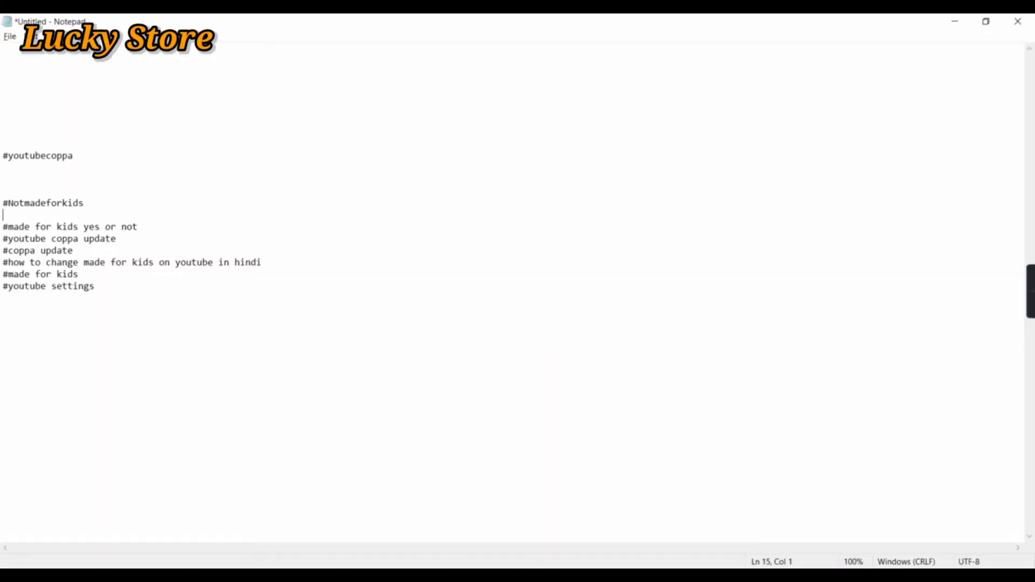
left_click_drag(3, 225, 143, 224)
key("alt+Tab")
key("ctrl+v")
key("Return")
- Cut "#how to change made for kids on youtube in hindi" from the Notepad list and add it to the Facebook video's tags
key("alt+Tab")
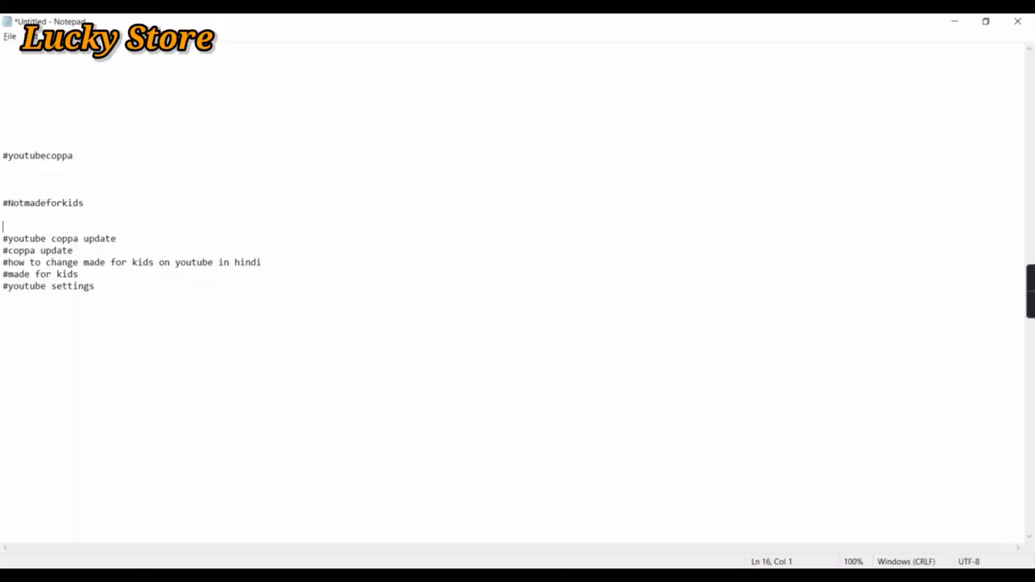
left_click_drag(3, 262, 261, 264)
key("alt+Tab")
key("ctrl+v")
key("Return")
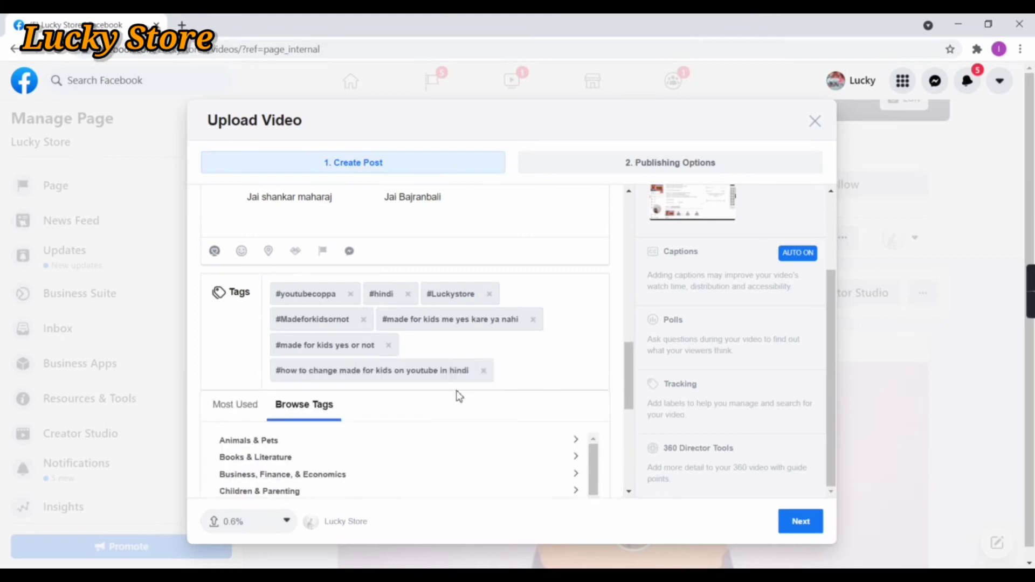
- Cut "#made for kids" from the Notepad list and add it to the Facebook video's tags
key("alt+Tab")
left_click_drag(2, 273, 82, 274)
key("alt+Tab")
key("ctrl+v")
key("Return")
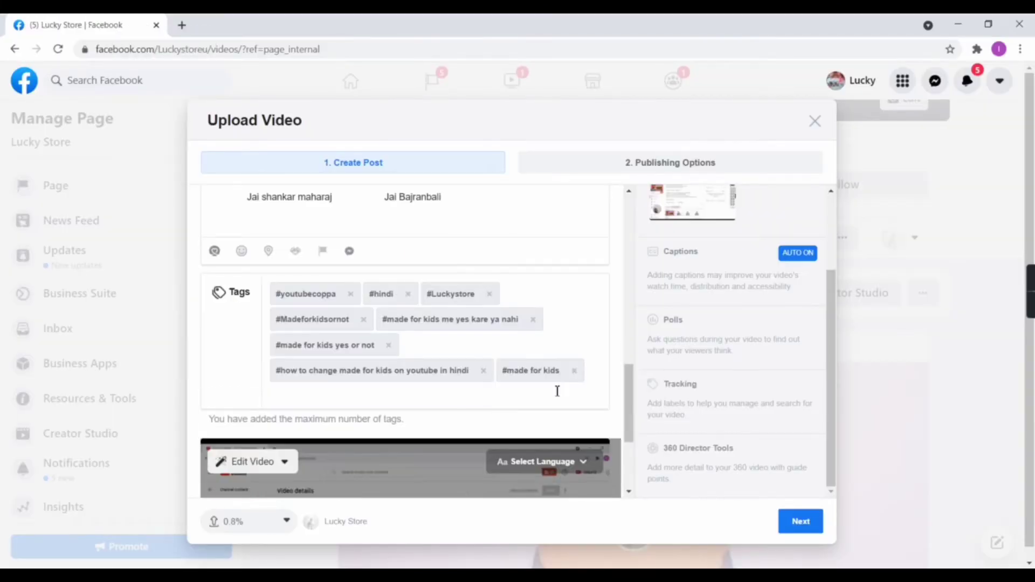
- Try to bring "#youtube coppa update" from the Notepad list into the Facebook video's tags
key("alt+Tab")
left_click_drag(3, 239, 121, 242)
key("alt+Tab")
key("alt+Tab")
key("BackSpace")
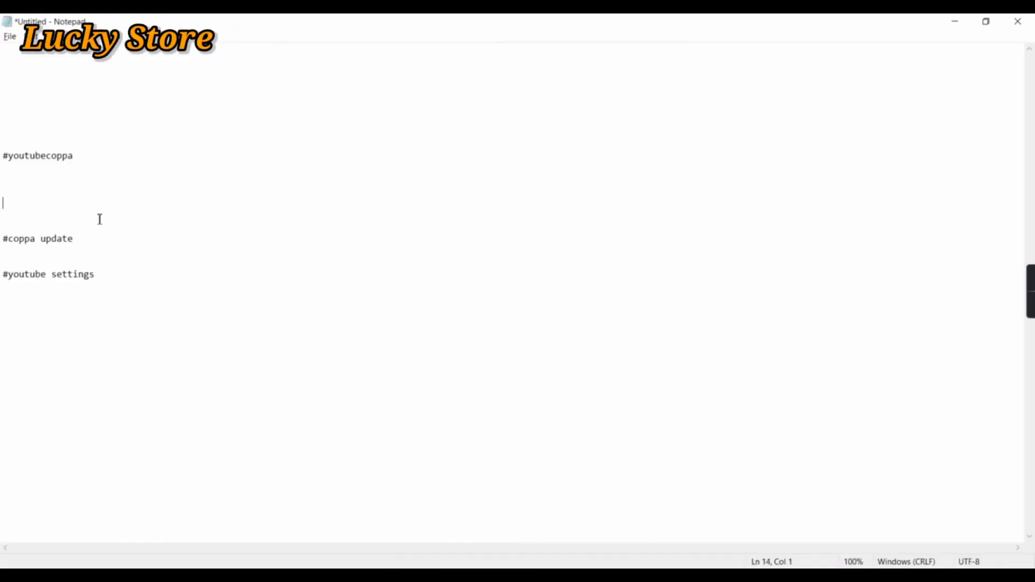
key("alt+Tab")
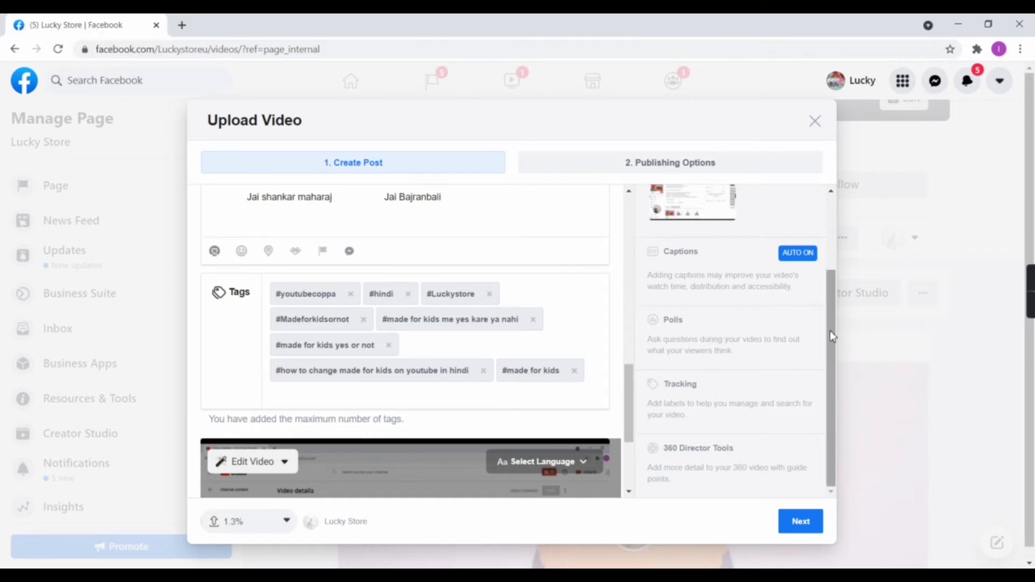
- Set the "Mad for kid" image from the made for kids folder as the video's custom thumbnail
left_click_drag(830, 331, 841, 245)
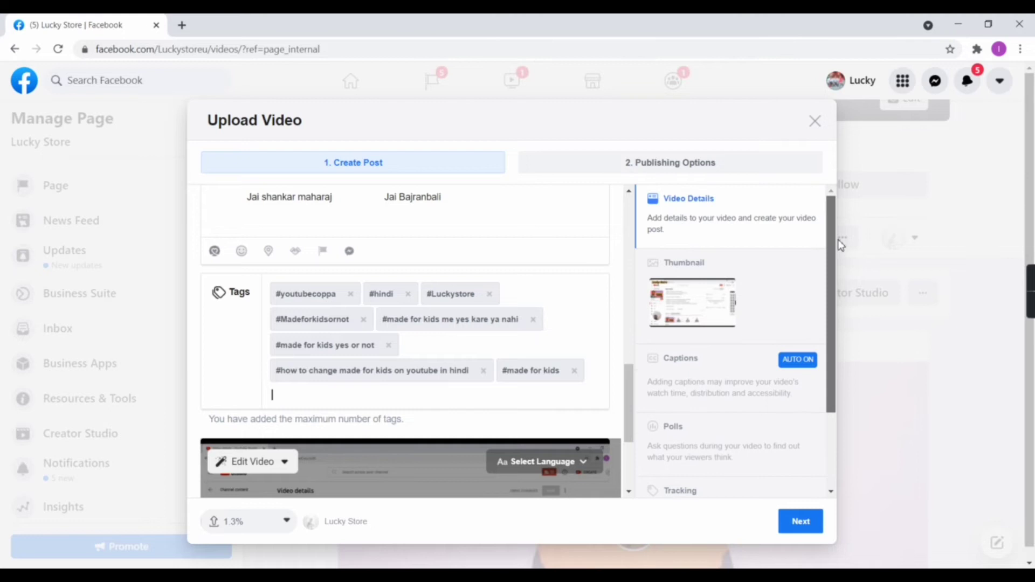
left_click(680, 296)
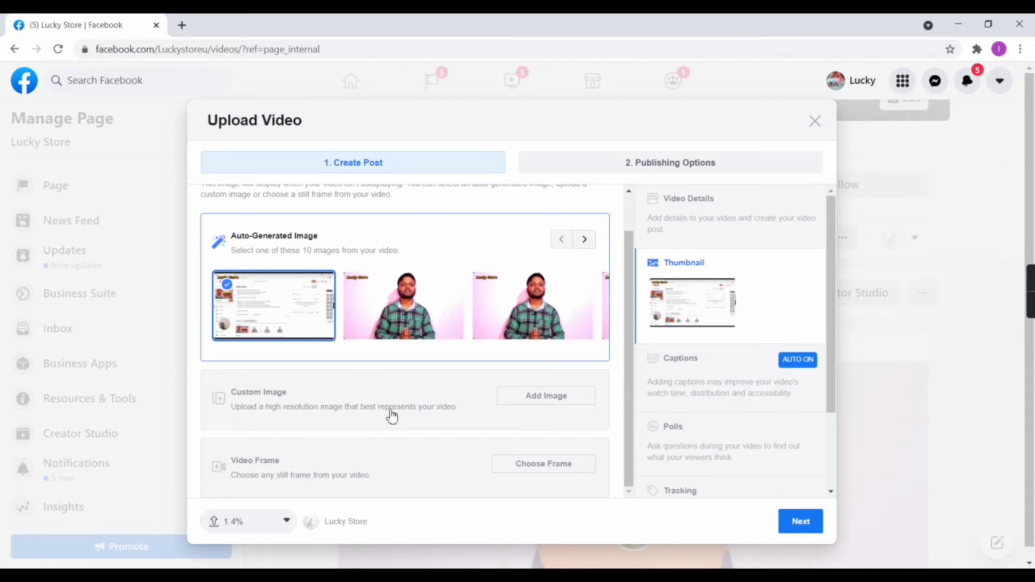
left_click(567, 400)
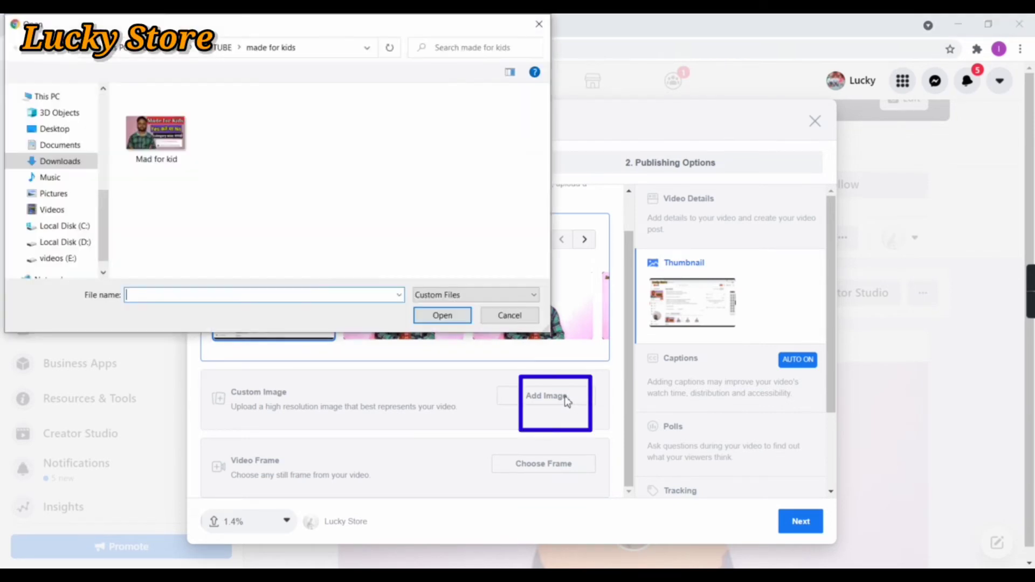
double_click(163, 148)
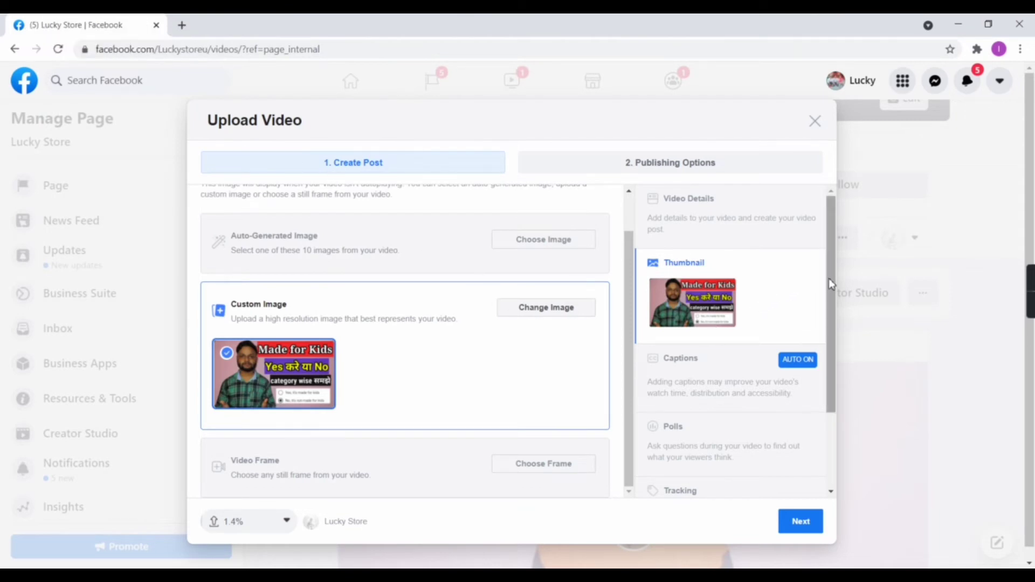
- Add the custom tracking labels review, fashion, unboxing, how to style, technology and tech to the video
left_click_drag(829, 278, 843, 372)
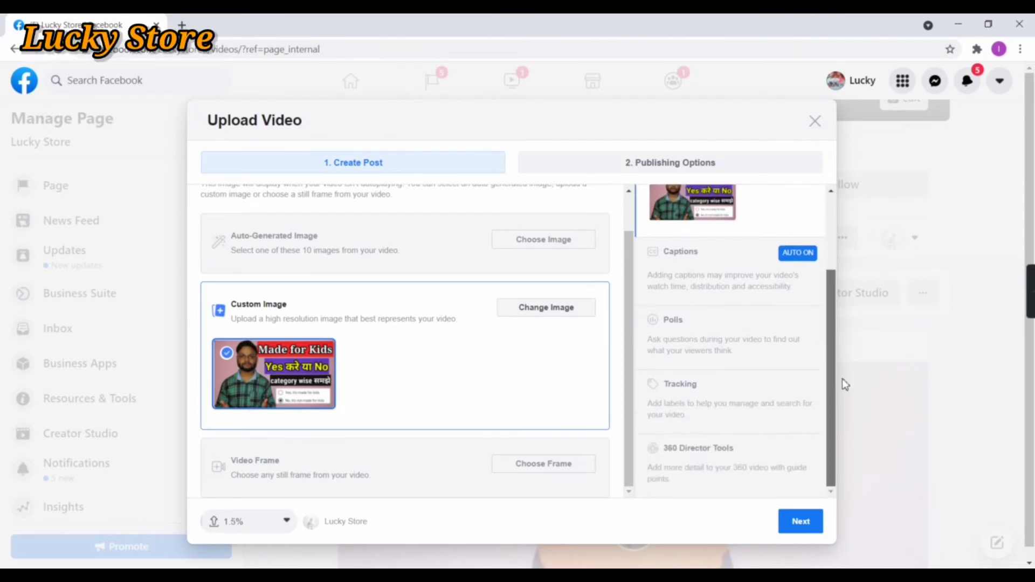
left_click(680, 384)
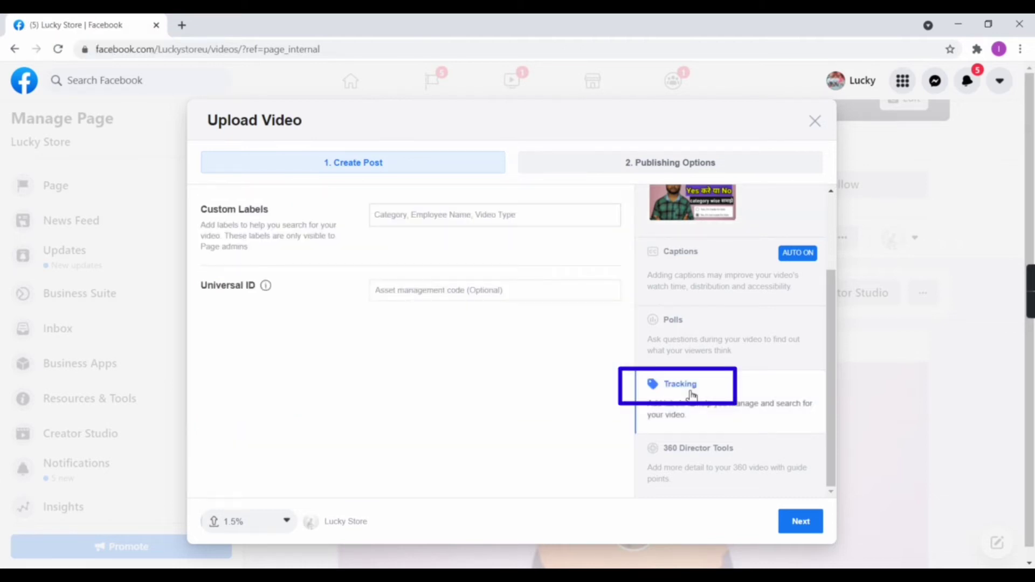
left_click(421, 208)
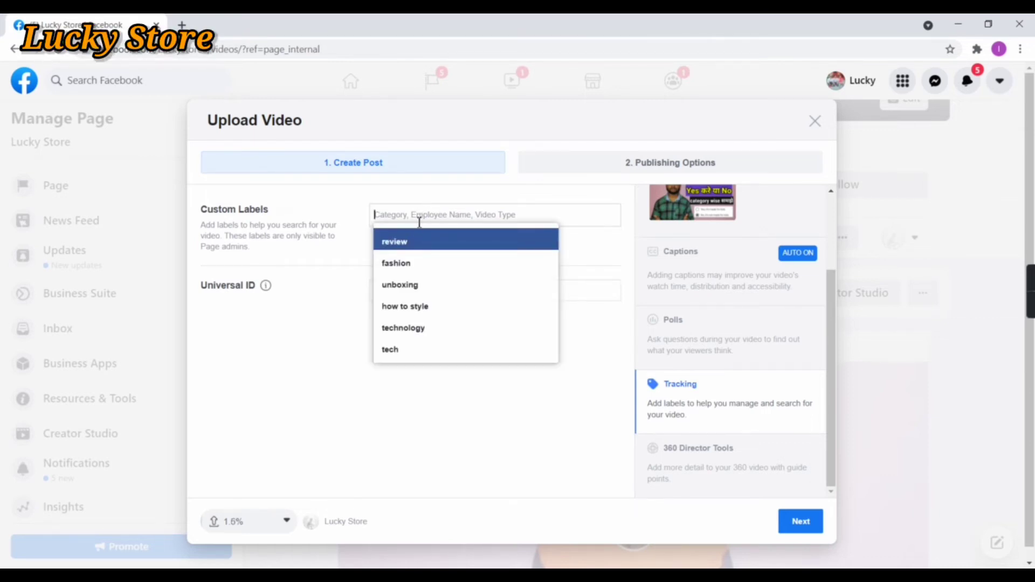
left_click(418, 242)
left_click(433, 242)
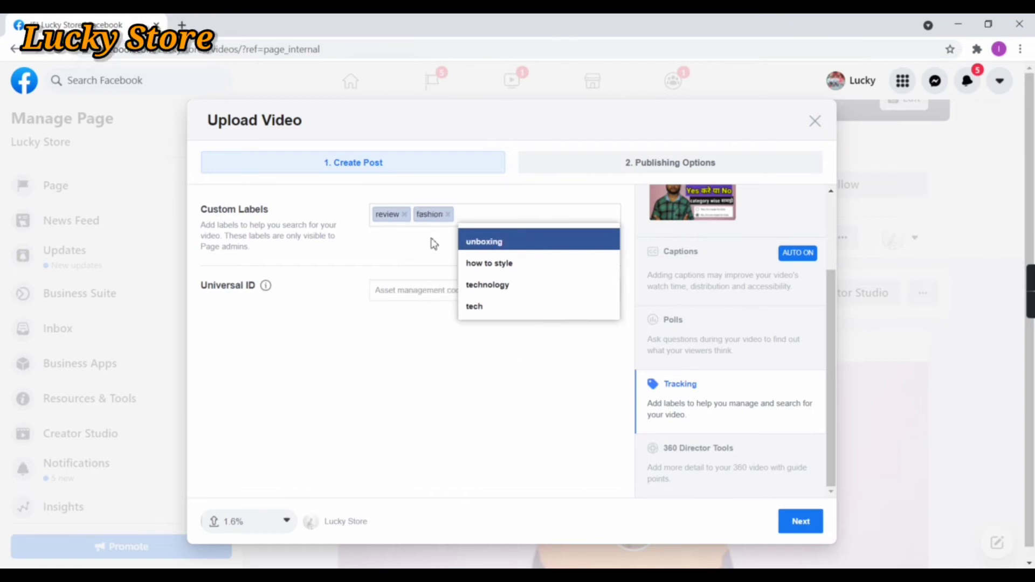
left_click(473, 249)
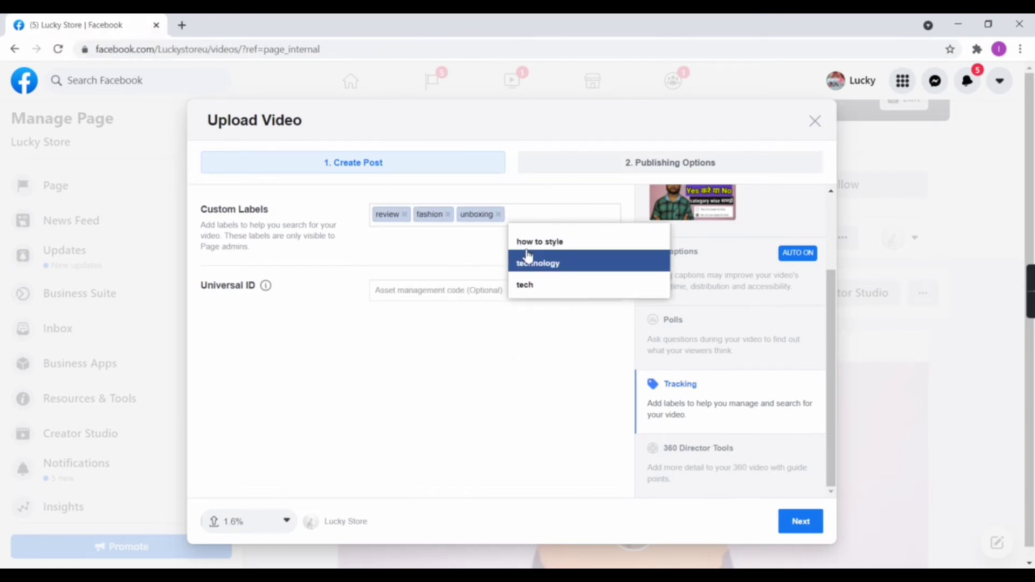
left_click(528, 242)
left_click(463, 260)
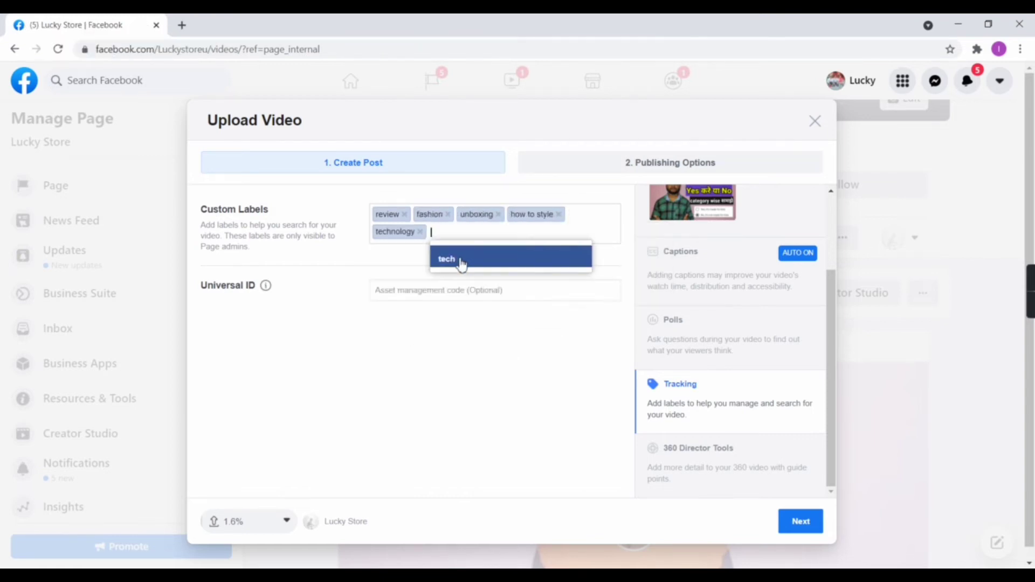
left_click(449, 260)
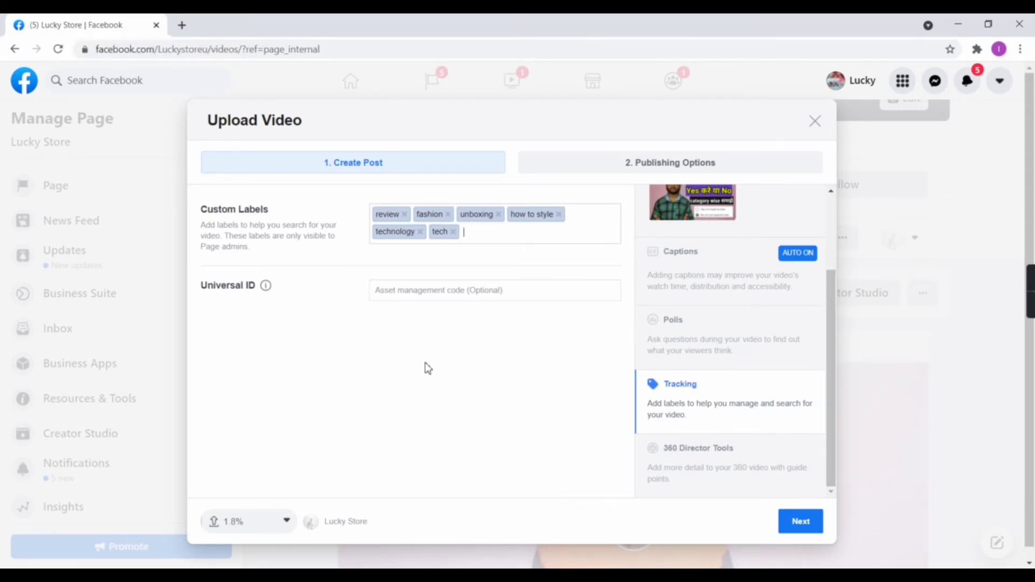
- Once the upload is complete, continue to the video's publishing options and go to the playlist settings
mouse_move(289, 526)
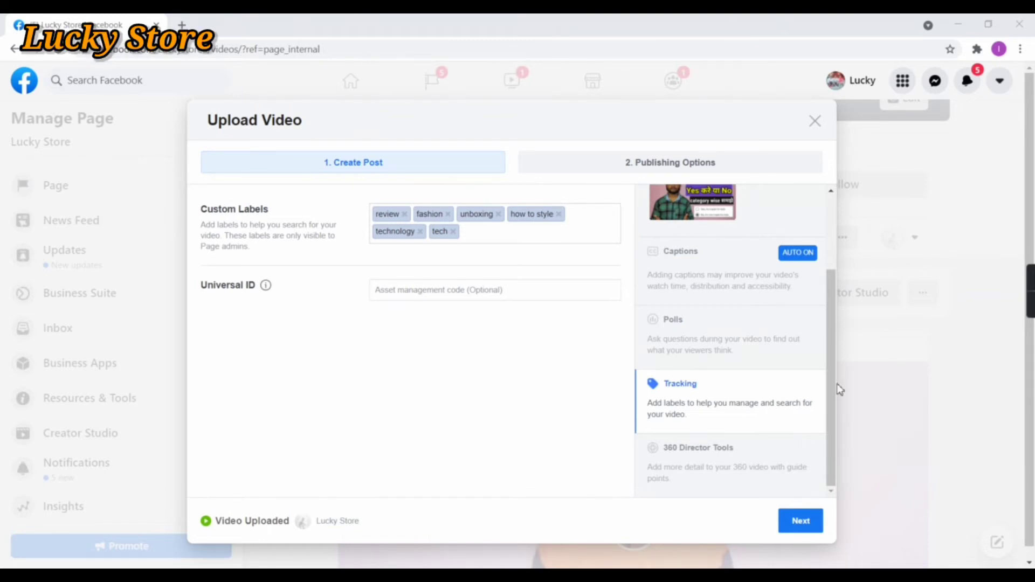
left_click(800, 523)
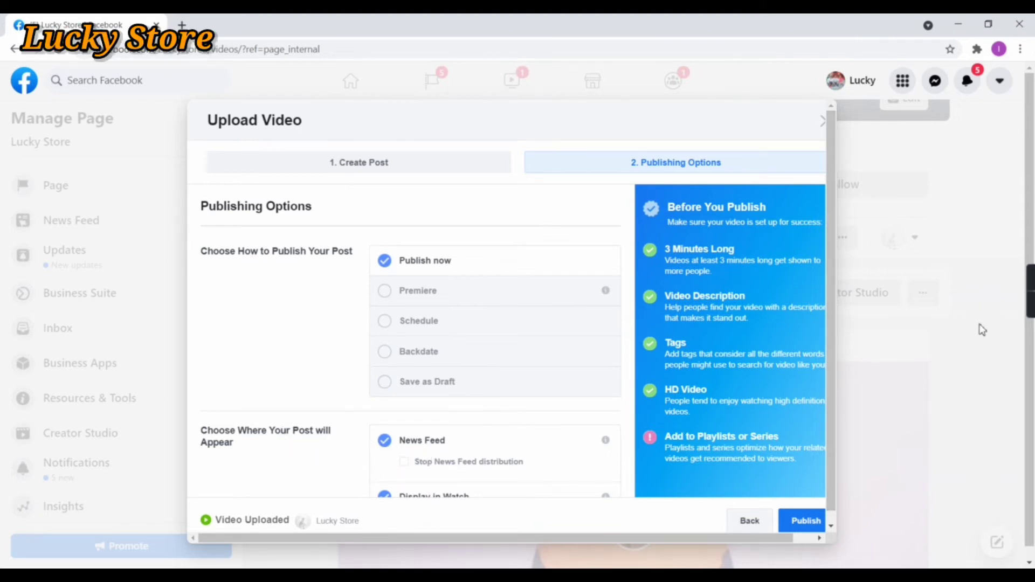
mouse_move(1027, 299)
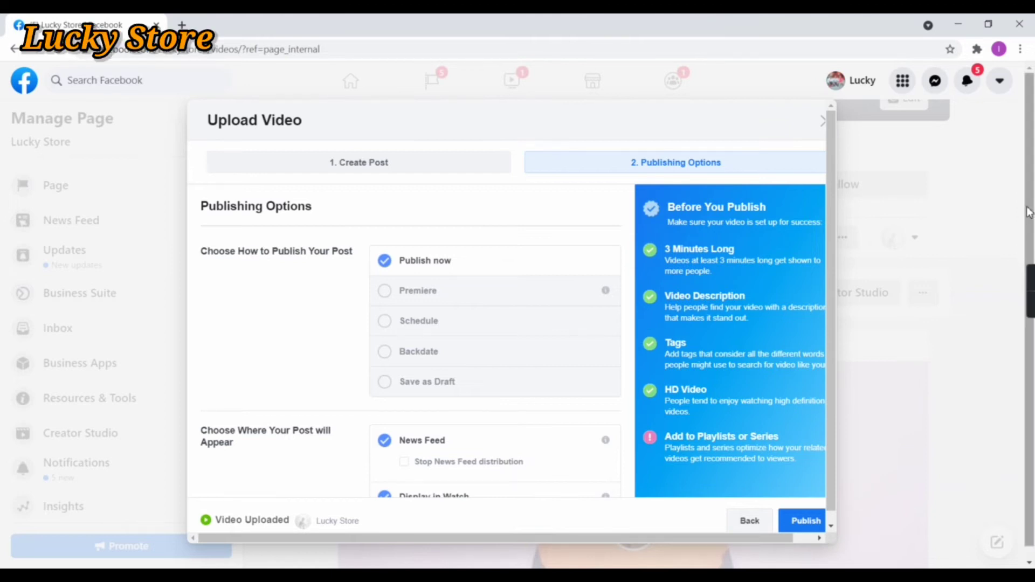
scroll(595, 404, "down", 3)
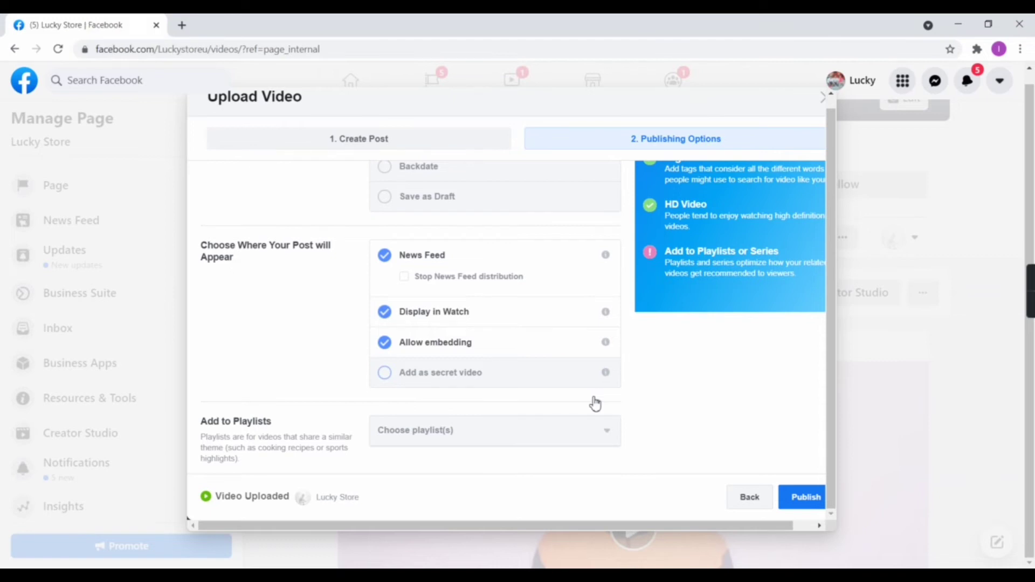
scroll(595, 404, "down", 5)
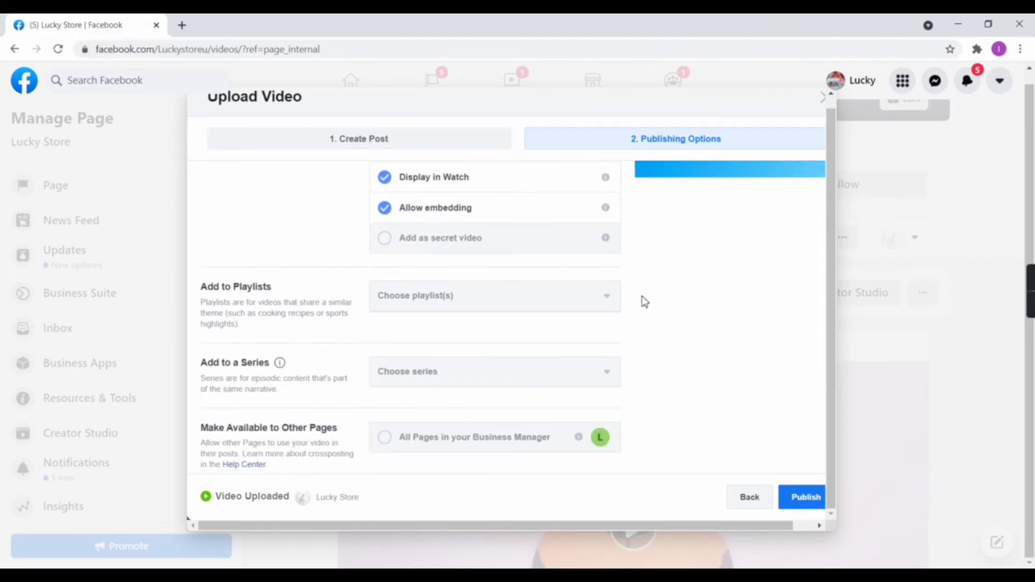
- Start a new playlist for the video with the title "youtube" and the description "made for kids"
left_click(606, 301)
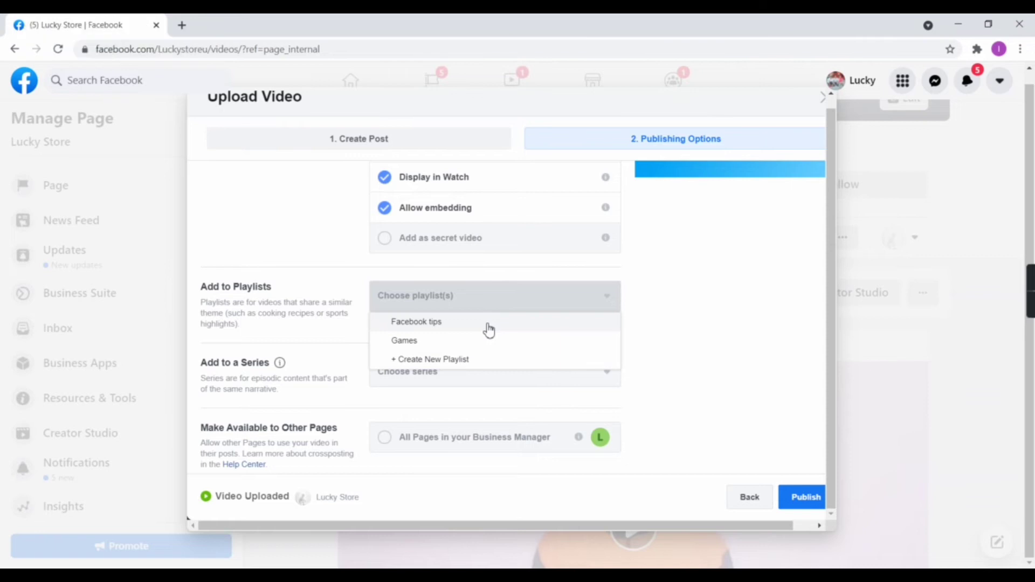
left_click(433, 359)
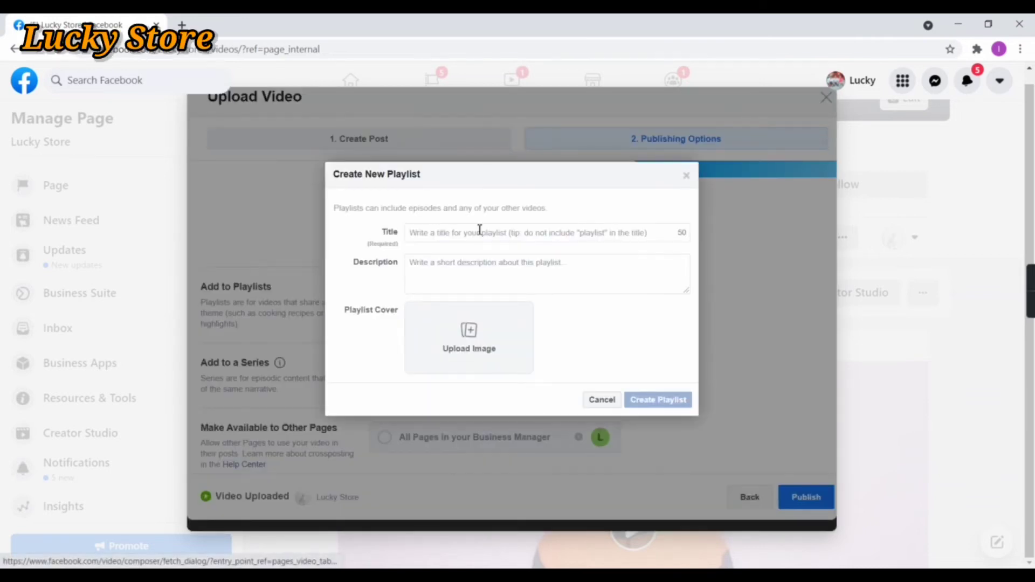
left_click(479, 231)
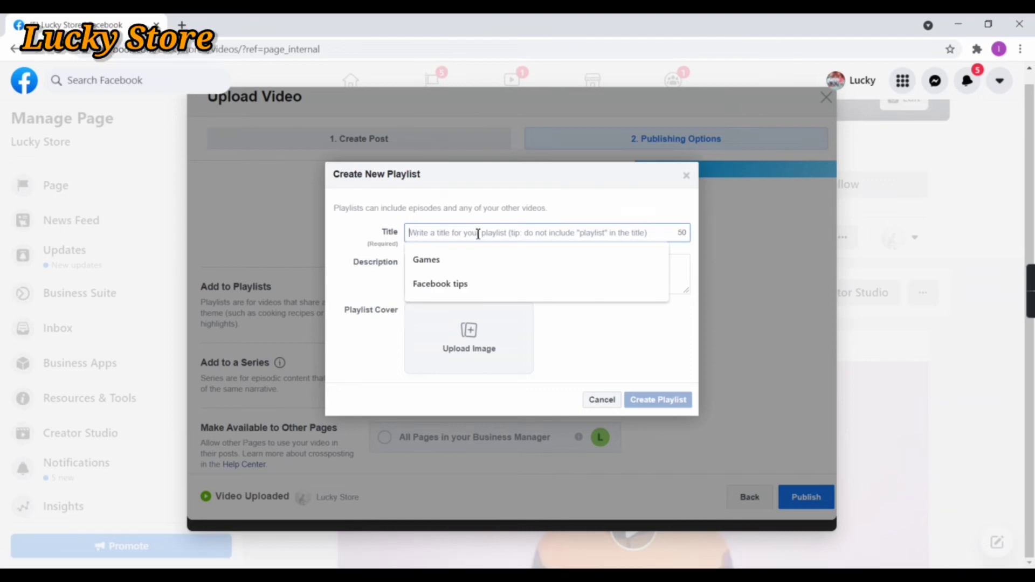
type("you")
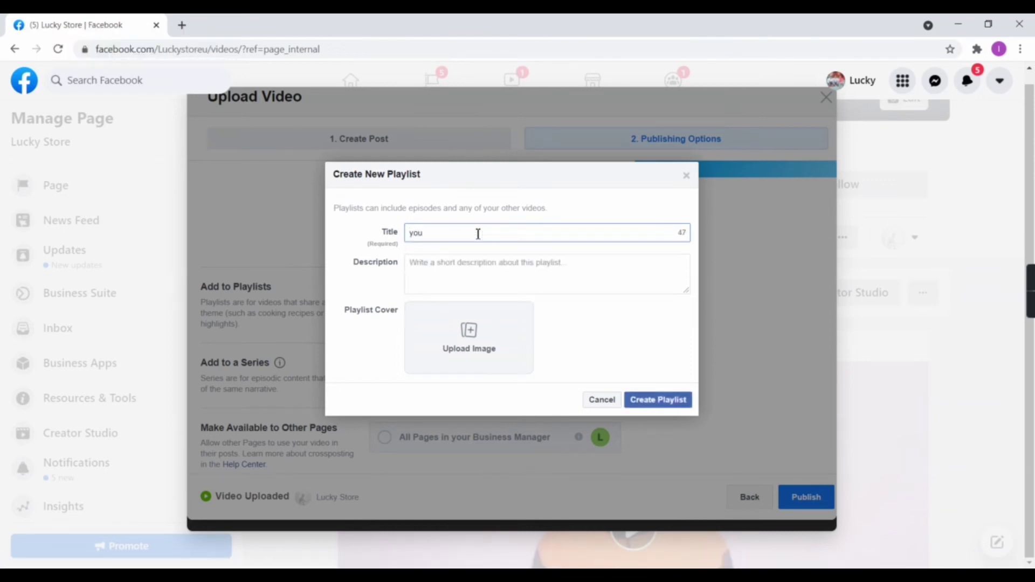
type("tube")
left_click(449, 270)
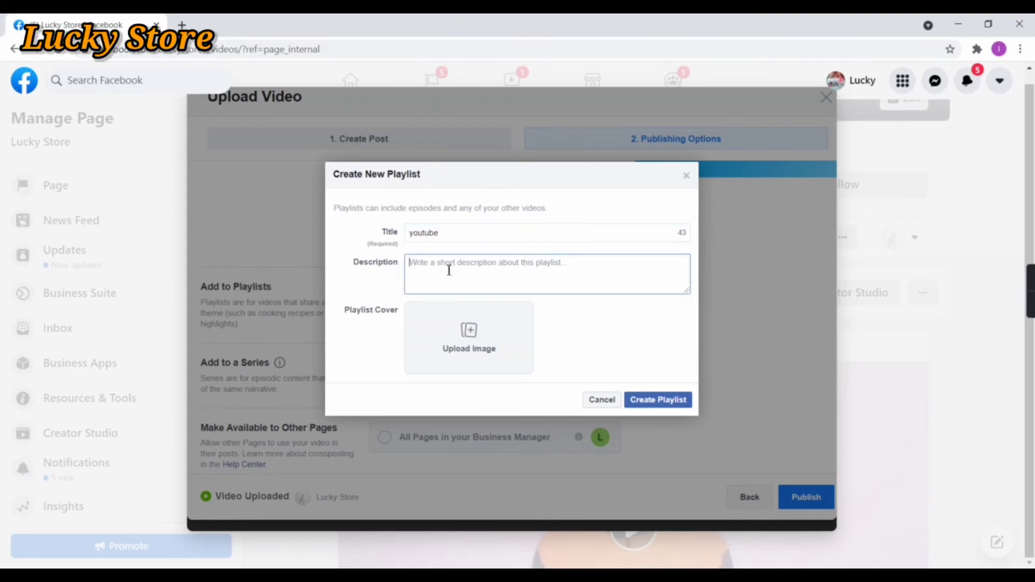
type("ma")
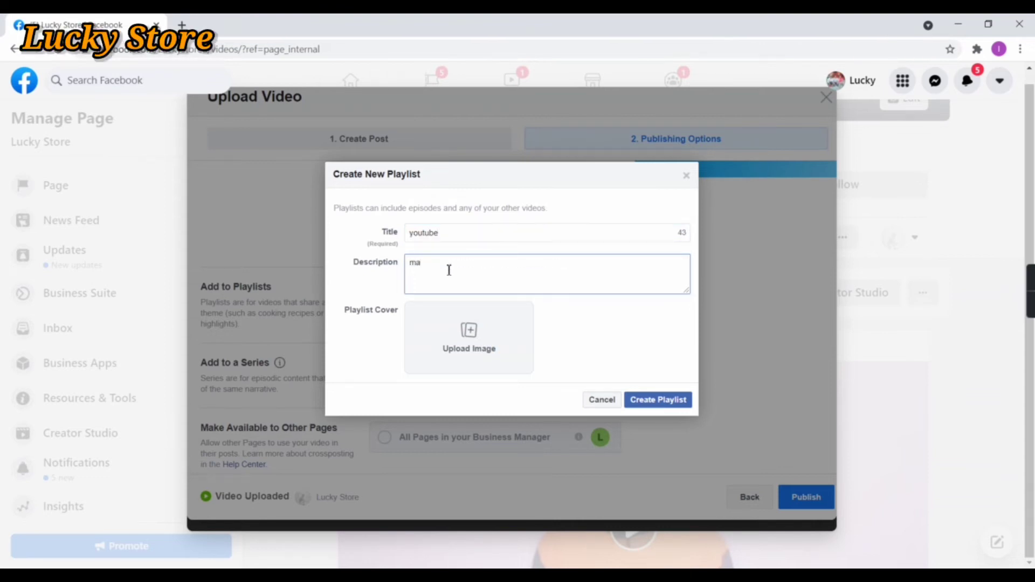
type("de for kids")
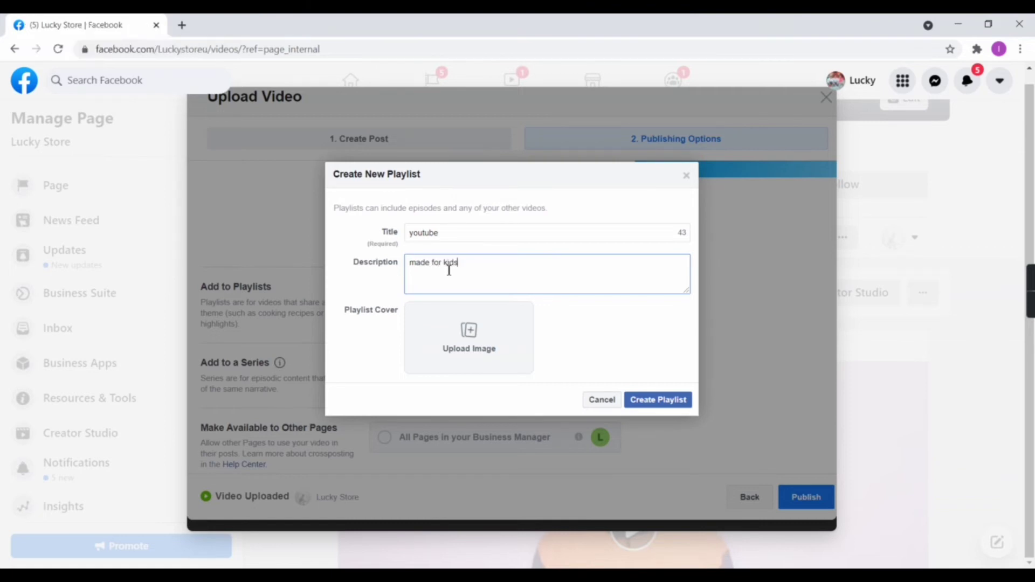
- Use the "Mad for kid" image from the made for kids folder as the playlist cover and create the playlist
left_click(468, 329)
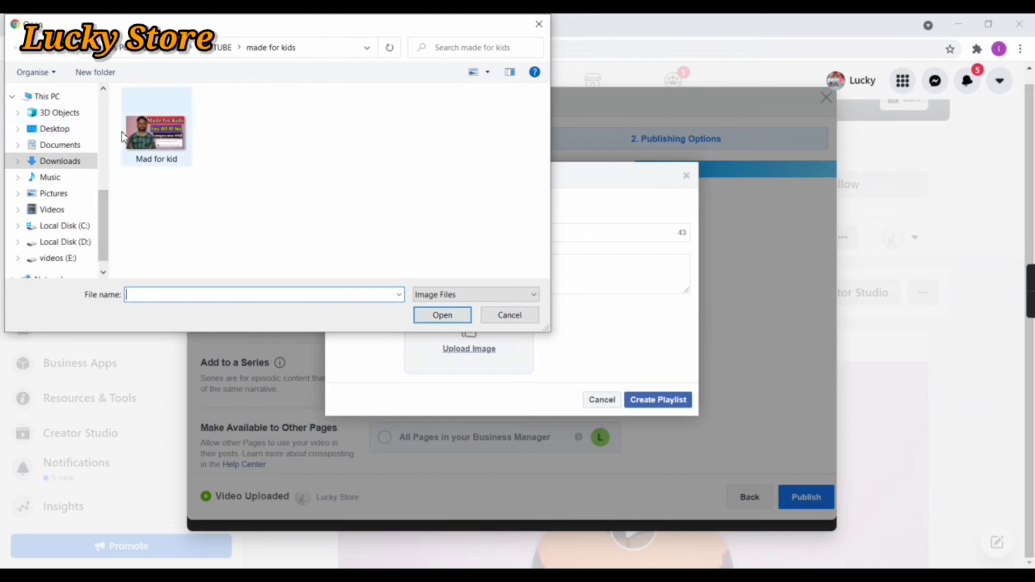
left_click(123, 137)
double_click(124, 137)
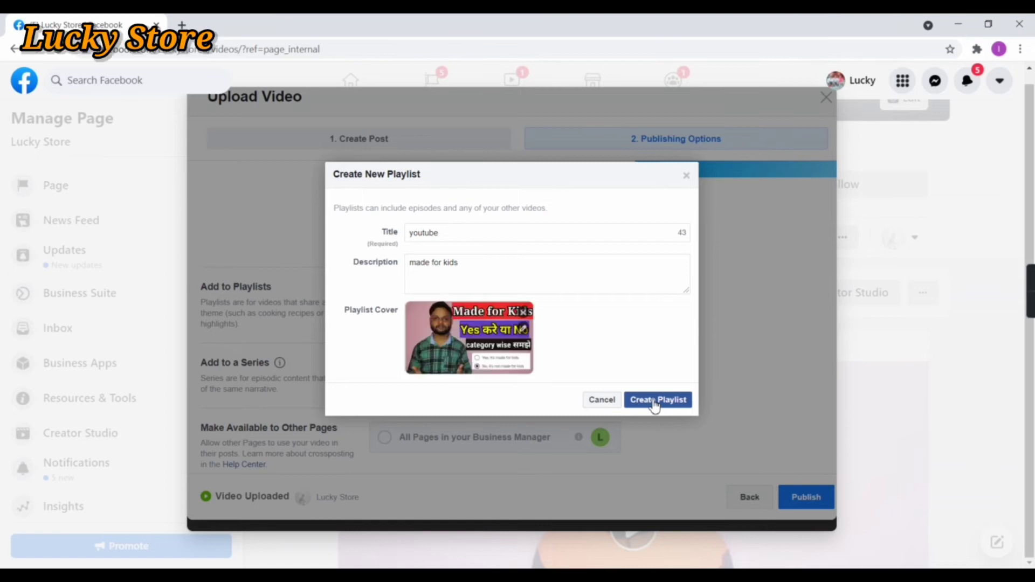
left_click(655, 404)
left_click(655, 404)
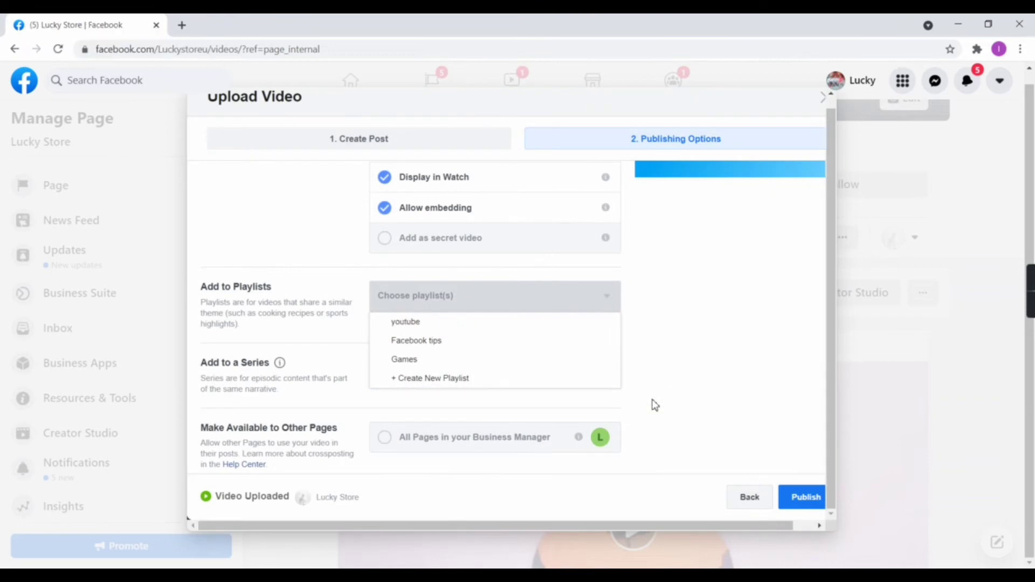
- Add the video to the youtube playlist and make it available to all Pages in the Business Manager
left_click(419, 324)
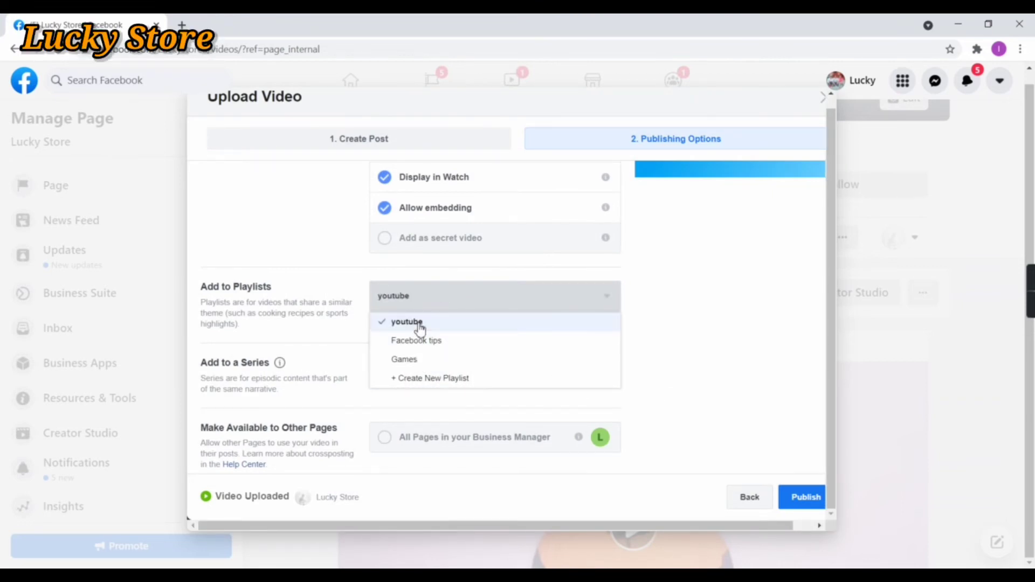
left_click(479, 312)
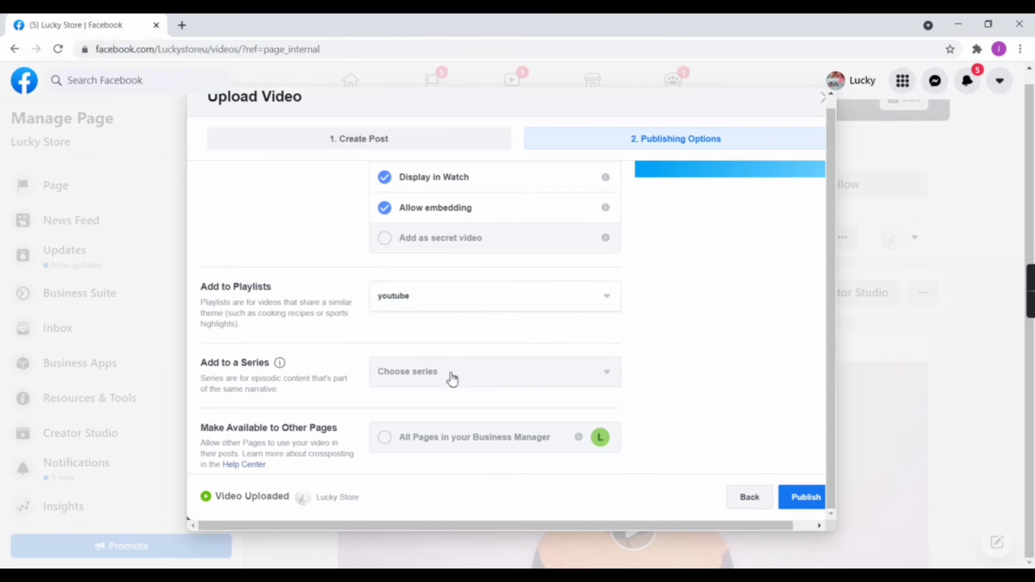
left_click(464, 384)
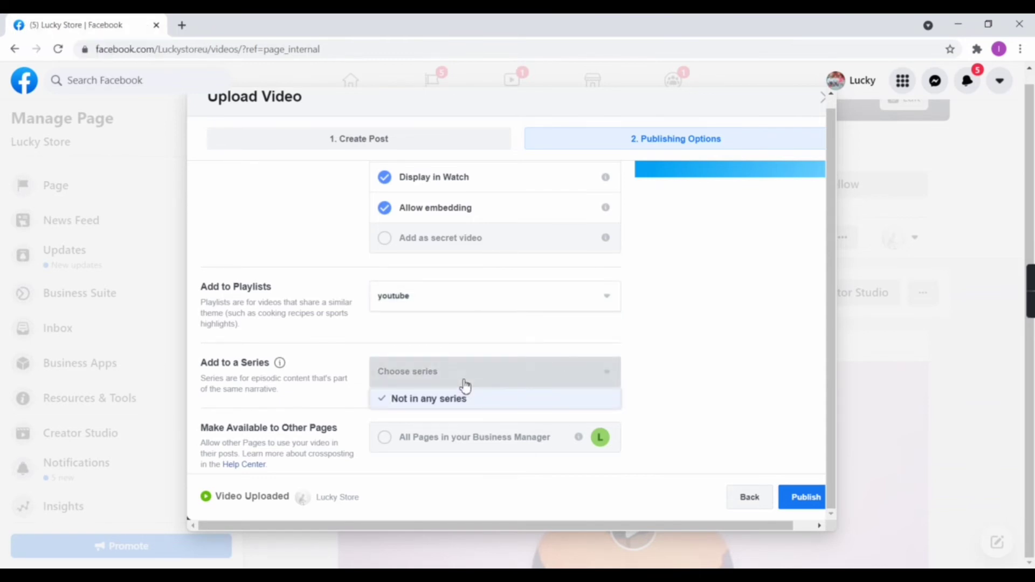
left_click(484, 379)
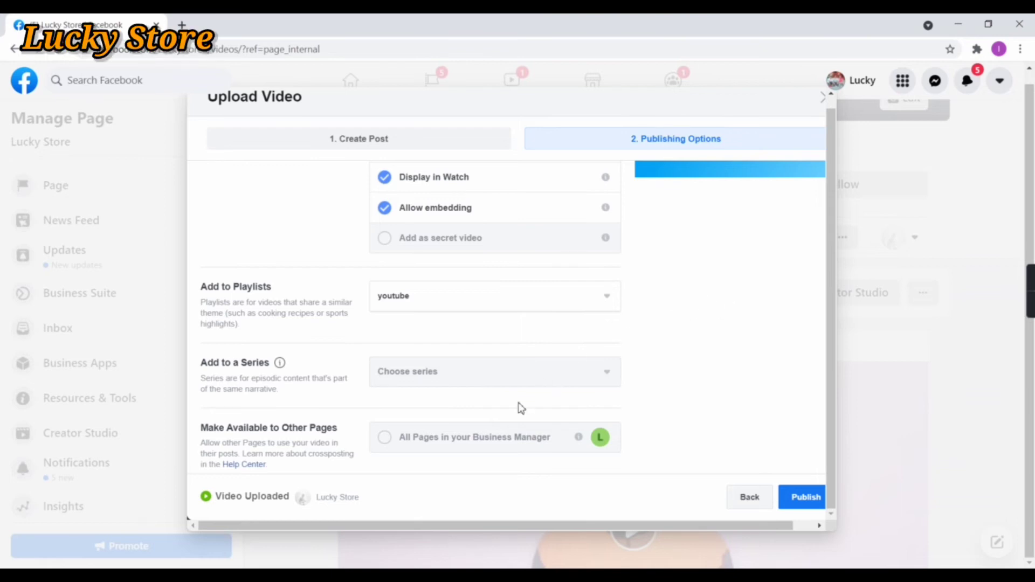
left_click(384, 438)
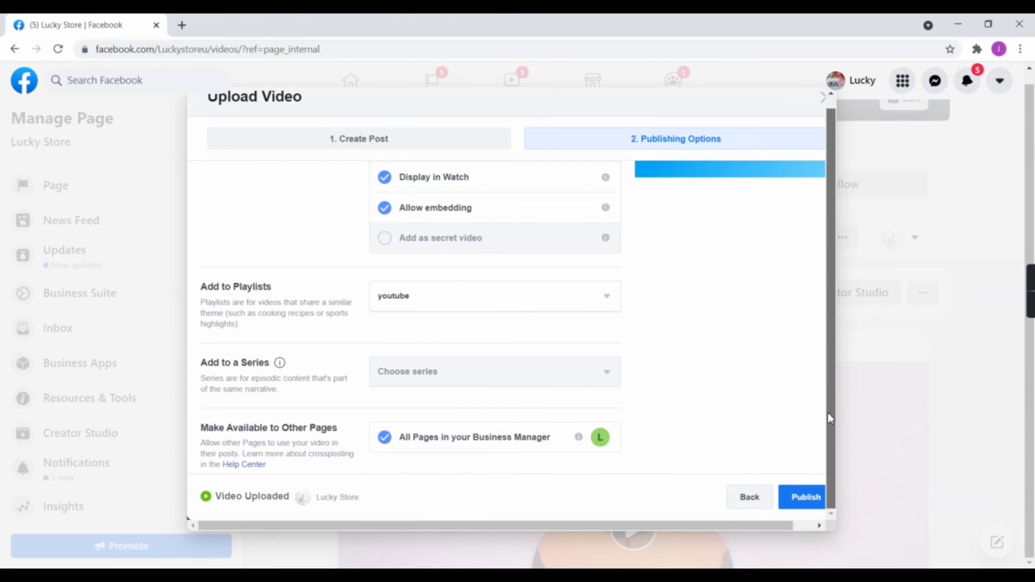
- Choose to publish the video as a Premiere instead of publishing it immediately
left_click_drag(829, 418, 829, 356)
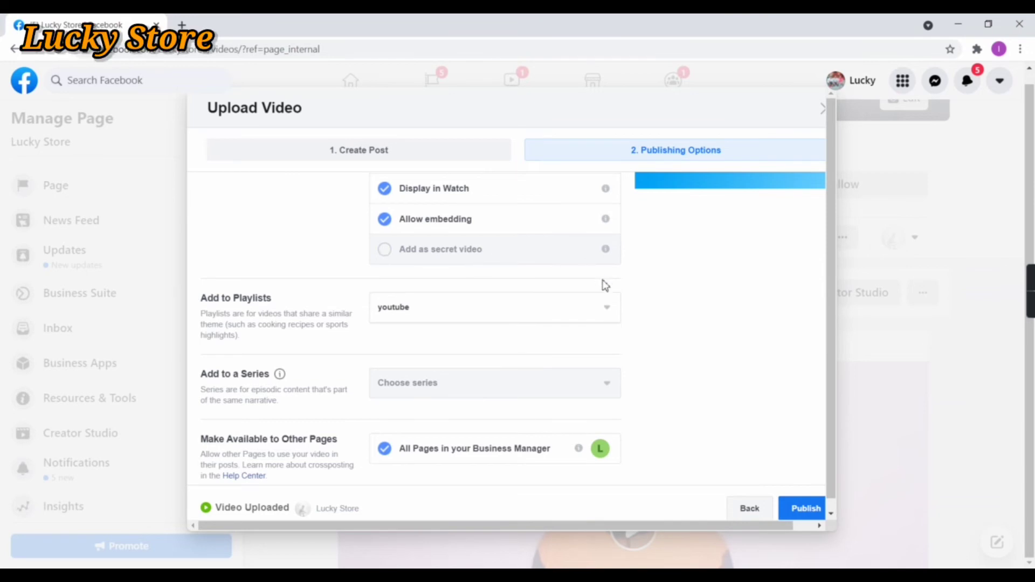
scroll(604, 286, "up", 5)
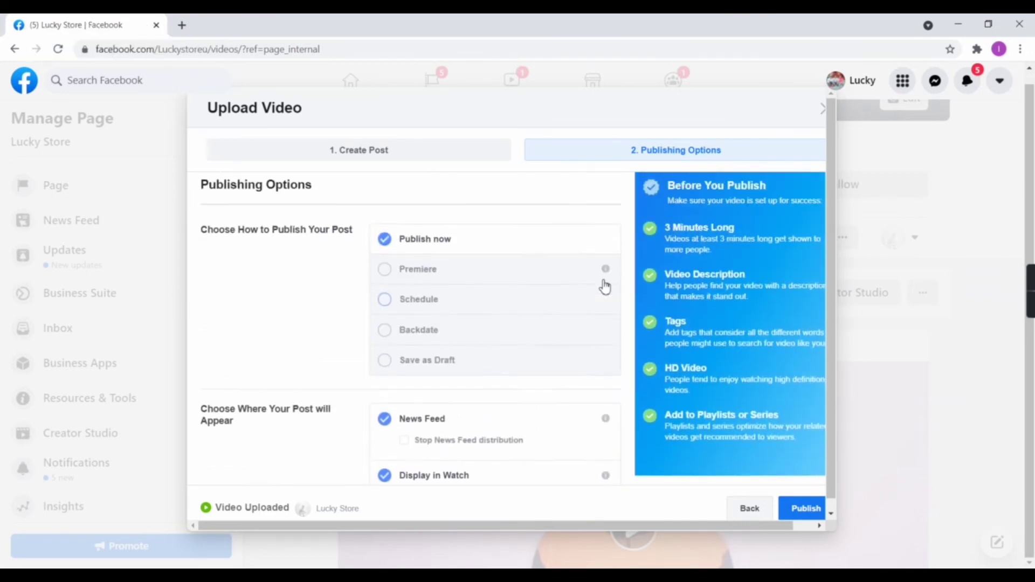
left_click(386, 281)
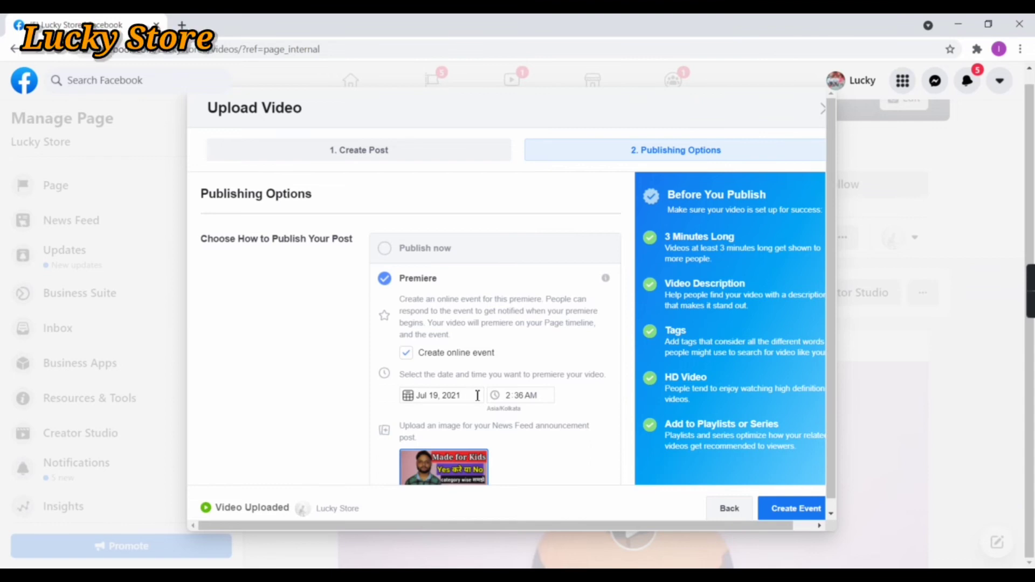
- Try to set the premiere date to July 18, 2021
left_click(440, 396)
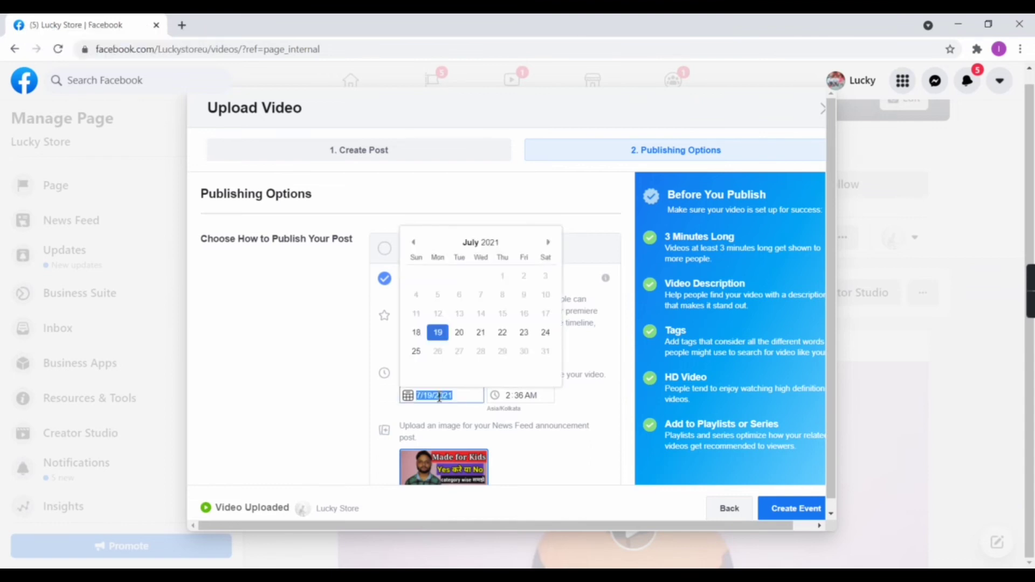
left_click(418, 333)
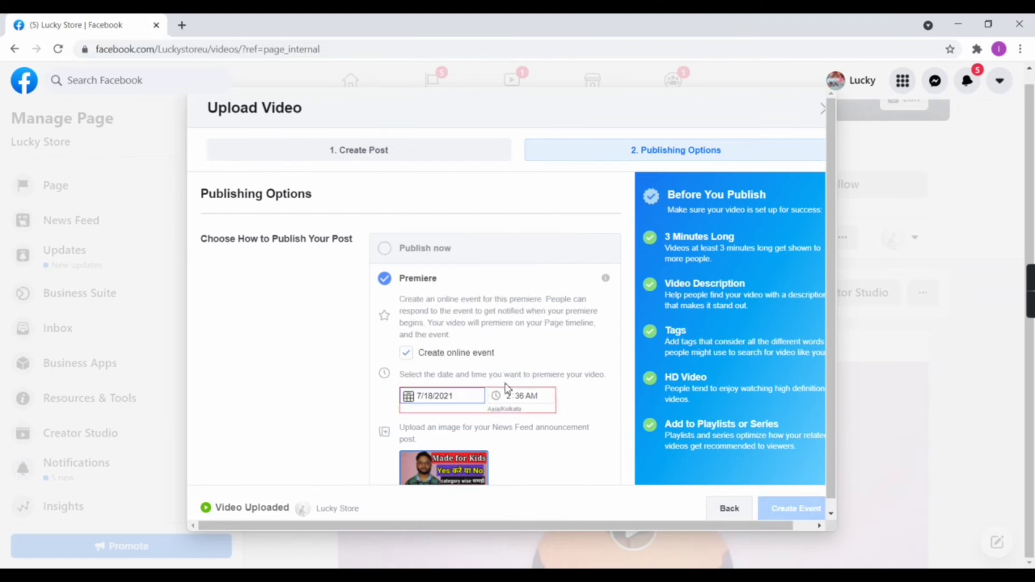
left_click(383, 287)
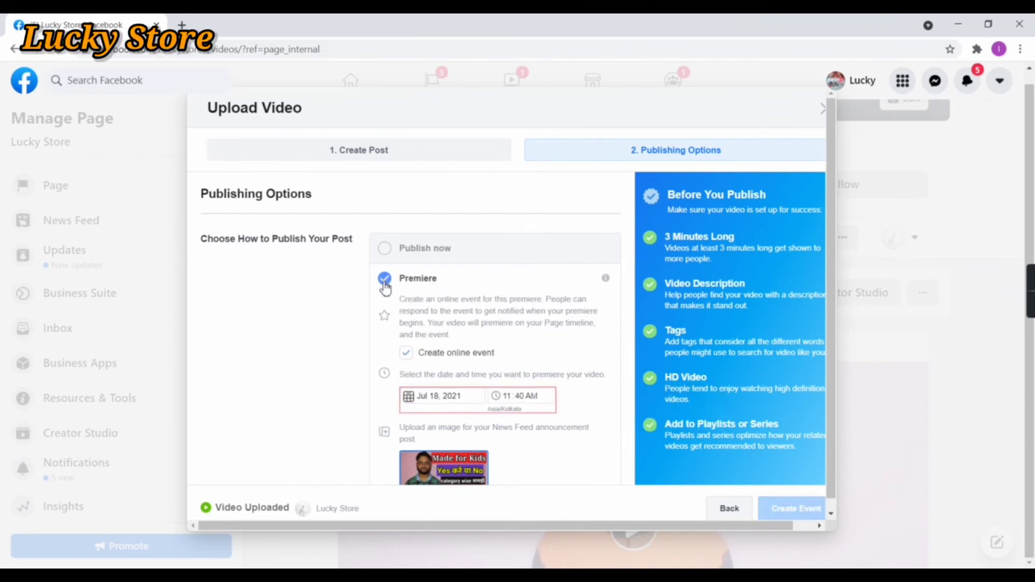
- Set the premiere's date to July 19, 2021 and its time to 7:00 AM
left_click(446, 397)
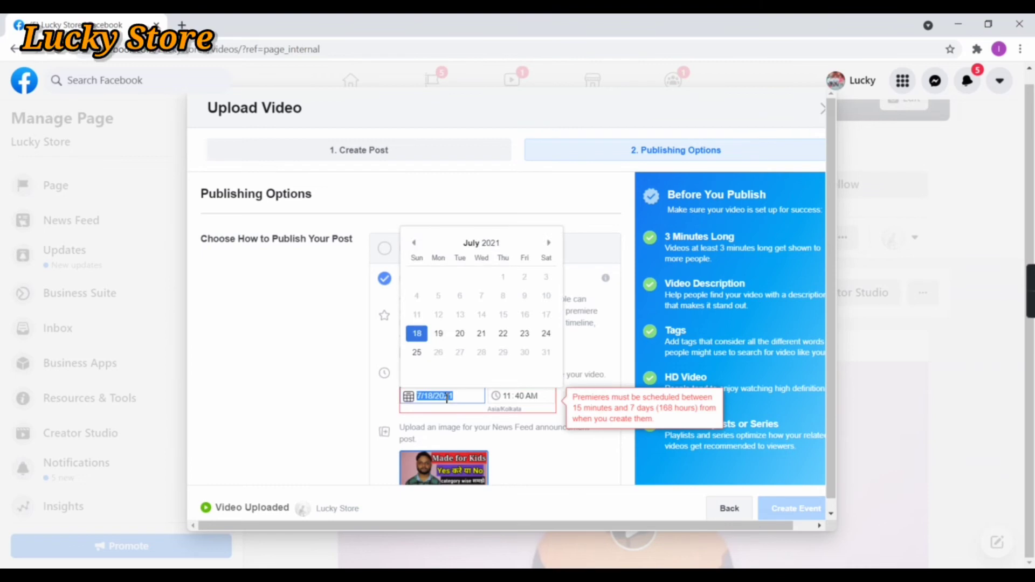
left_click(438, 335)
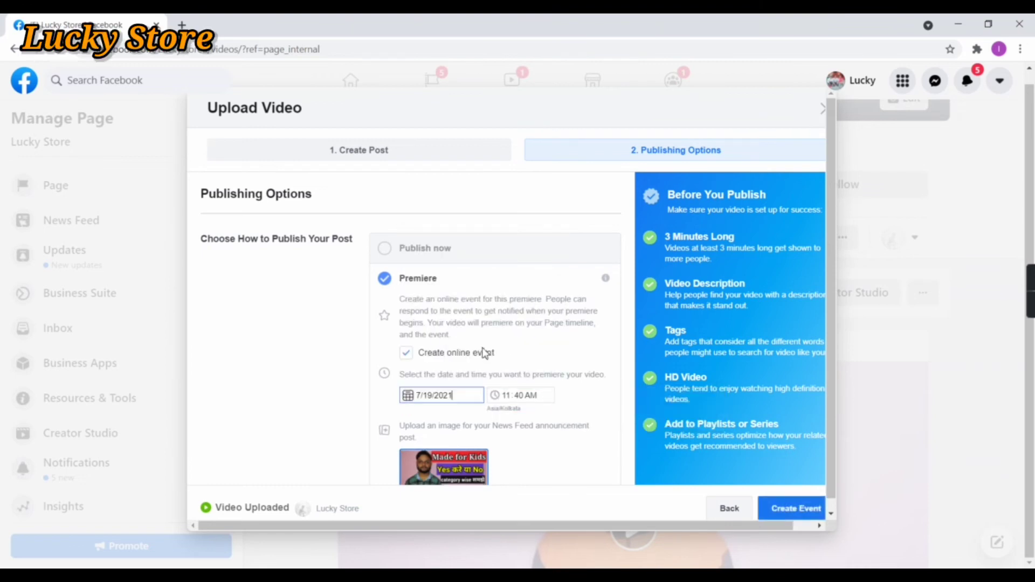
left_click(513, 401)
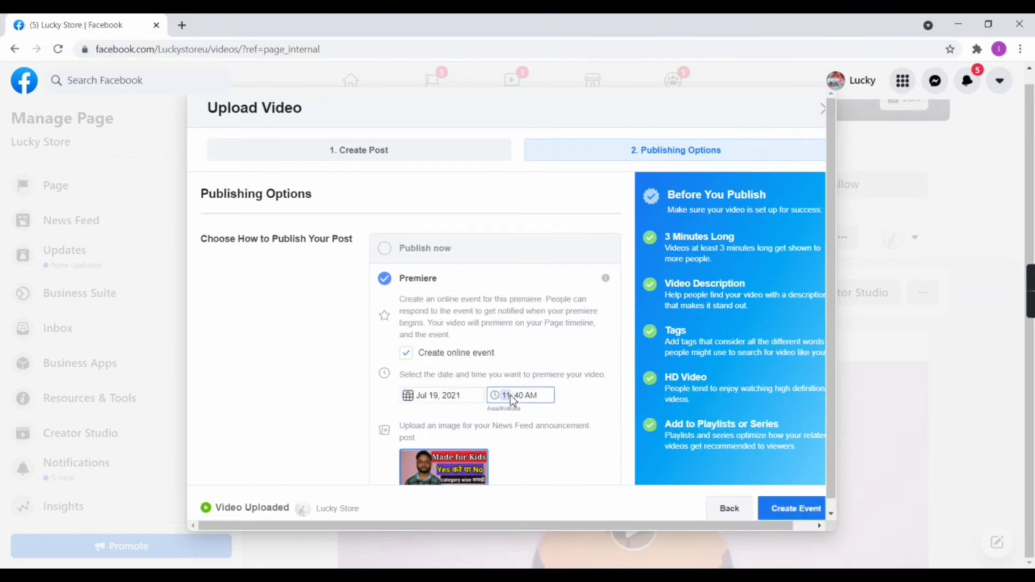
type("9")
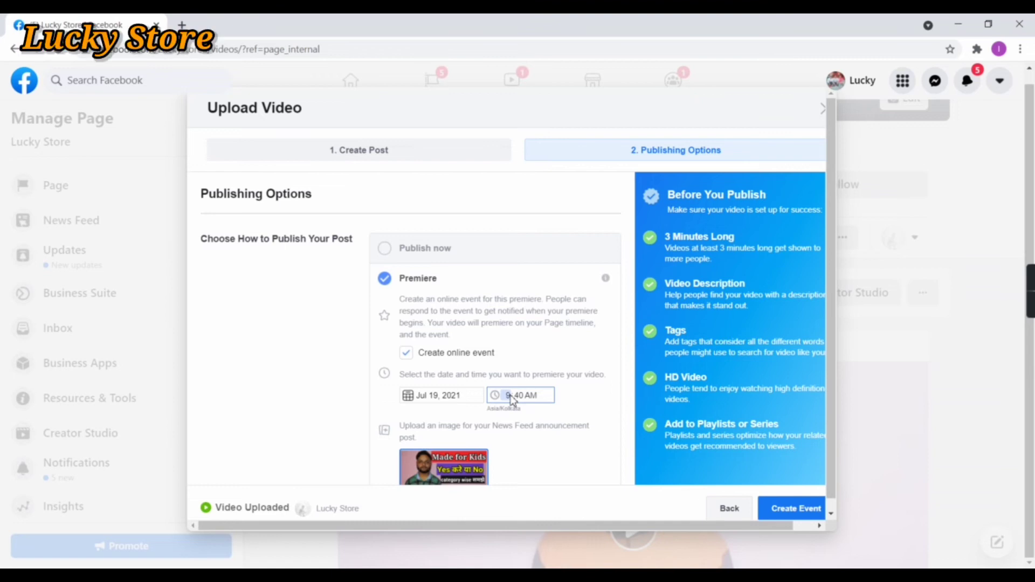
key("Tab")
left_click(565, 472)
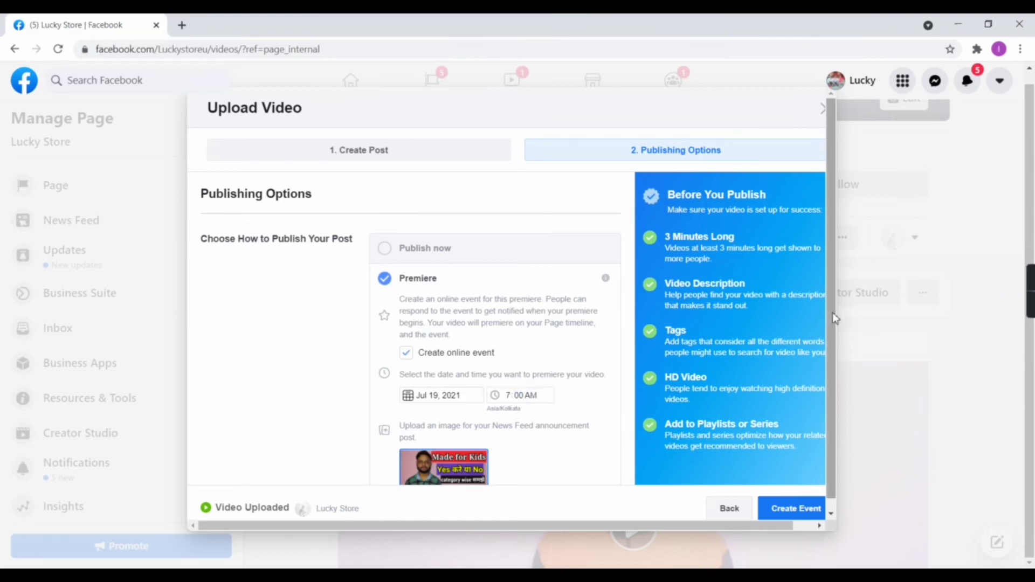
- Create the premiere event for the video with the chosen publishing options
scroll(834, 350, "down", 1)
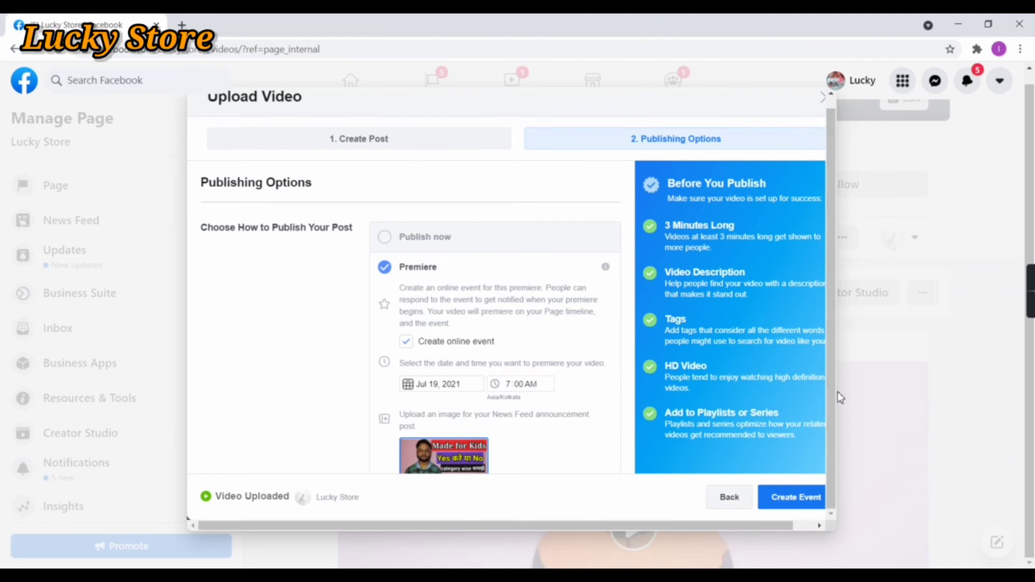
left_click(793, 498)
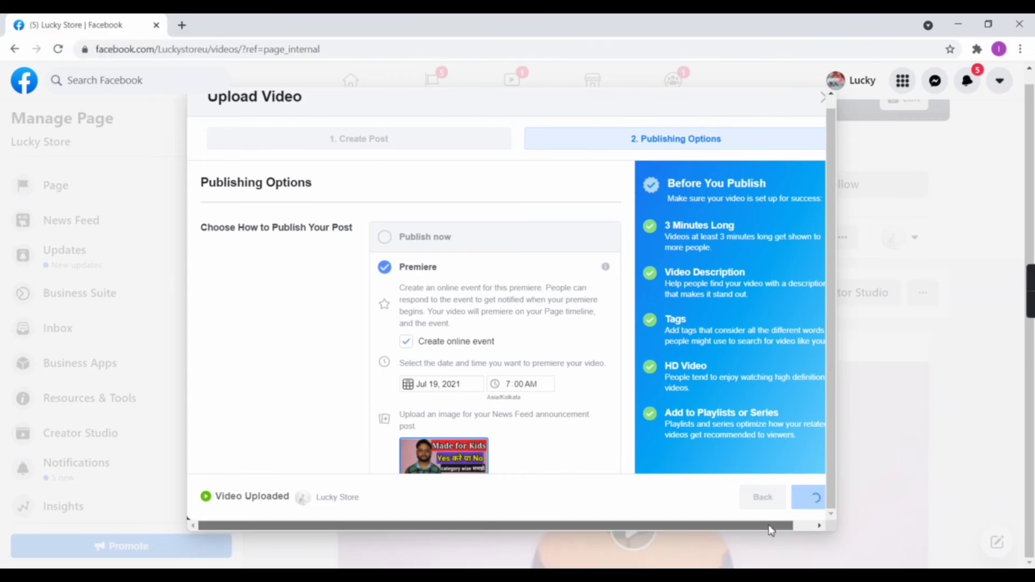
left_click_drag(768, 525, 828, 525)
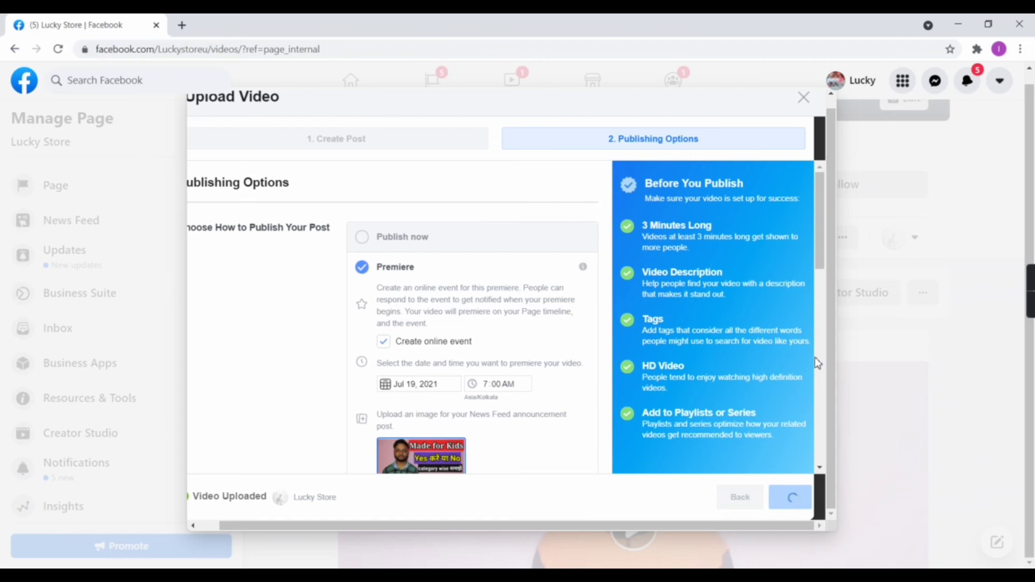
left_click_drag(820, 274, 845, 474)
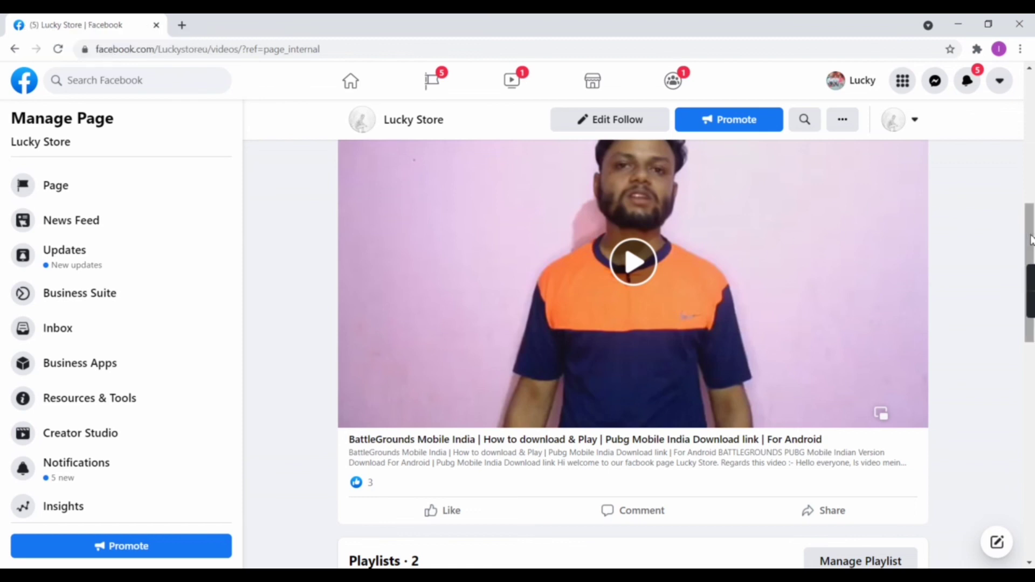
scroll(1031, 240, "up", 4)
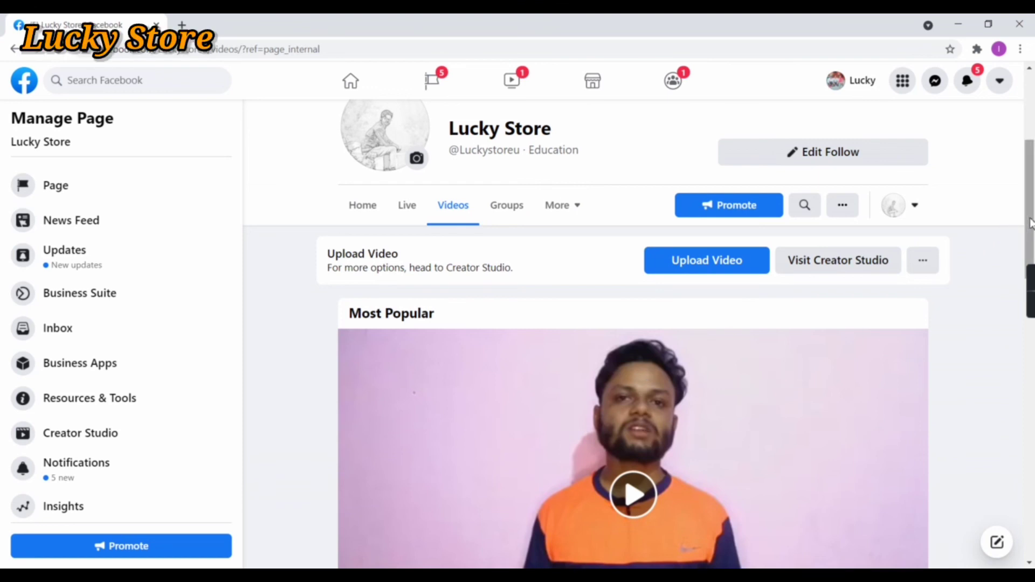
scroll(1030, 221, "down", 4)
scroll(1030, 226, "down", 1)
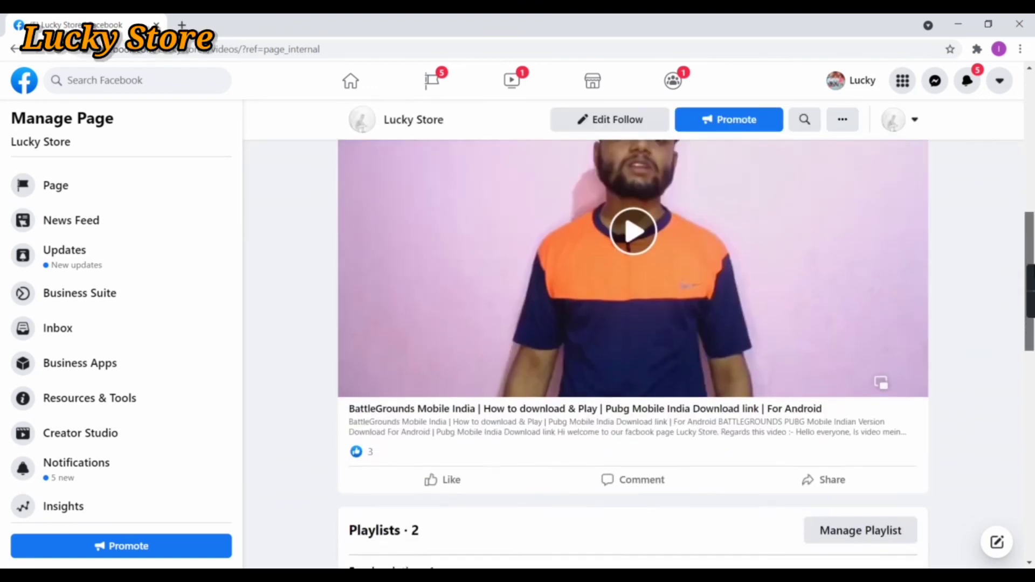
scroll(1031, 227, "up", 4)
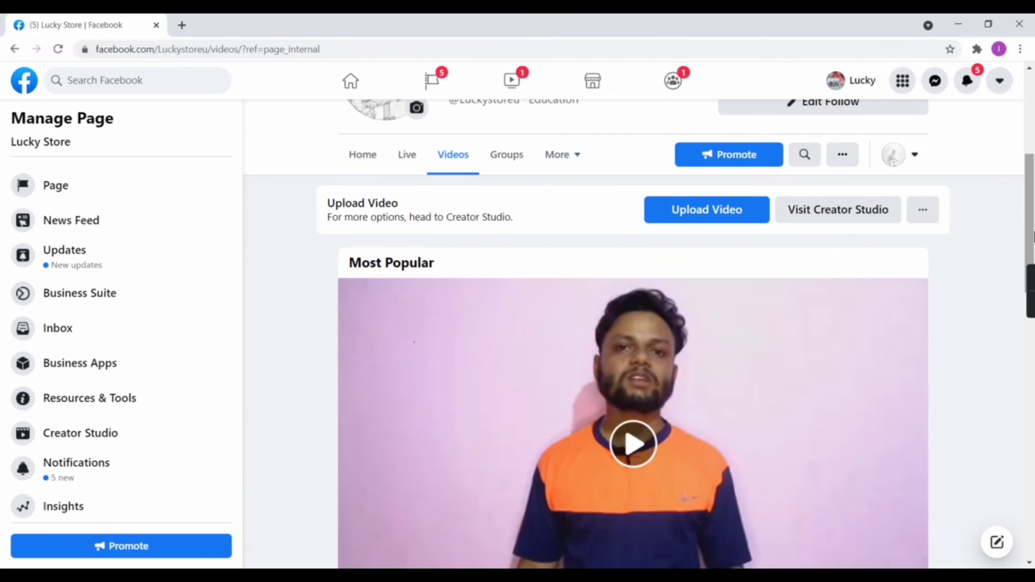